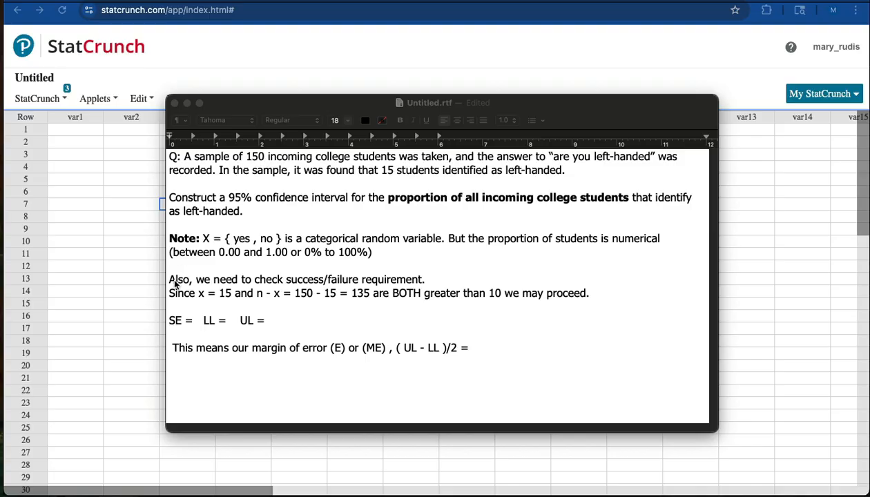
# Step: Read through the problem statement, the note on proportions, and the success/failure check in the notes document
pyautogui.click(278, 278)
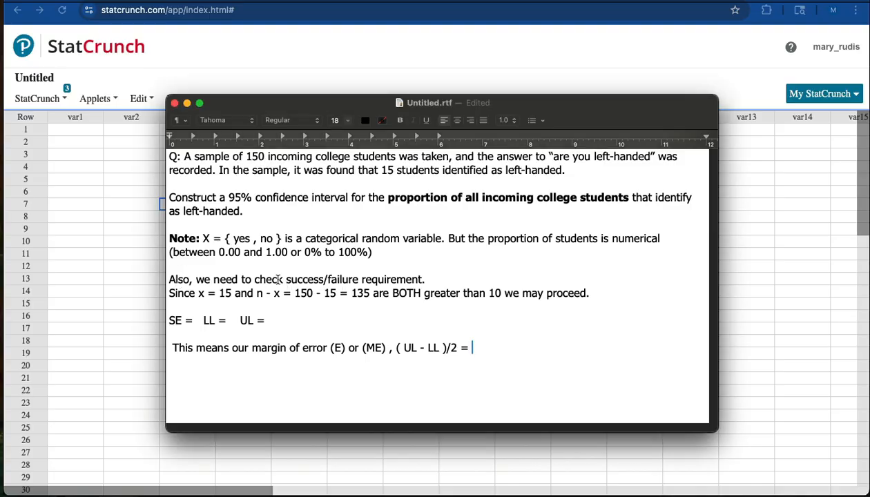
pyautogui.moveTo(175, 279); pyautogui.dragTo(426, 279)
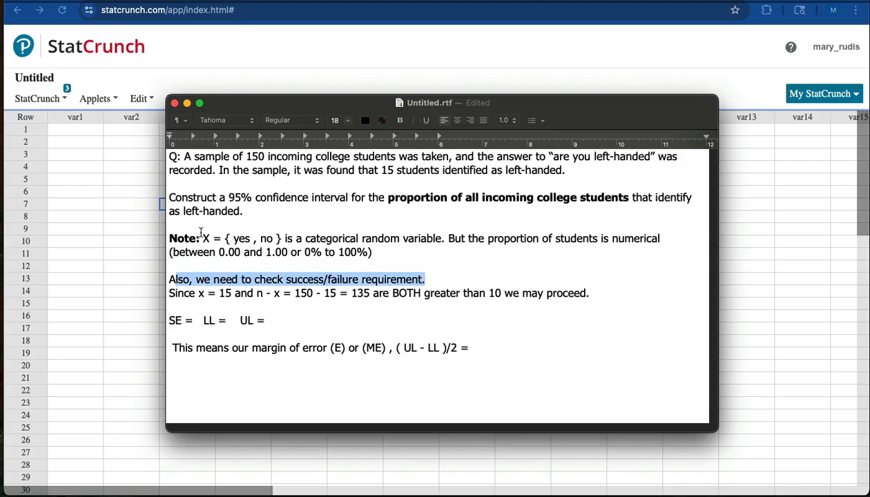
pyautogui.moveTo(171, 238); pyautogui.dragTo(200, 238)
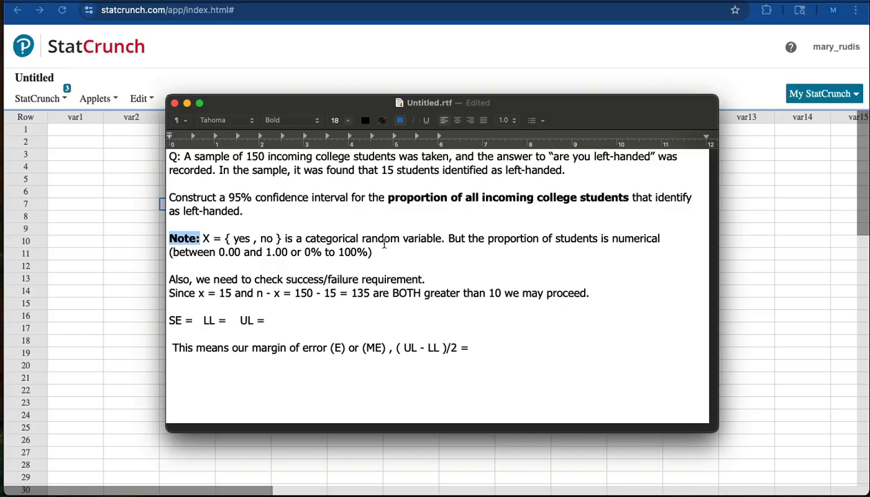
pyautogui.click(488, 238)
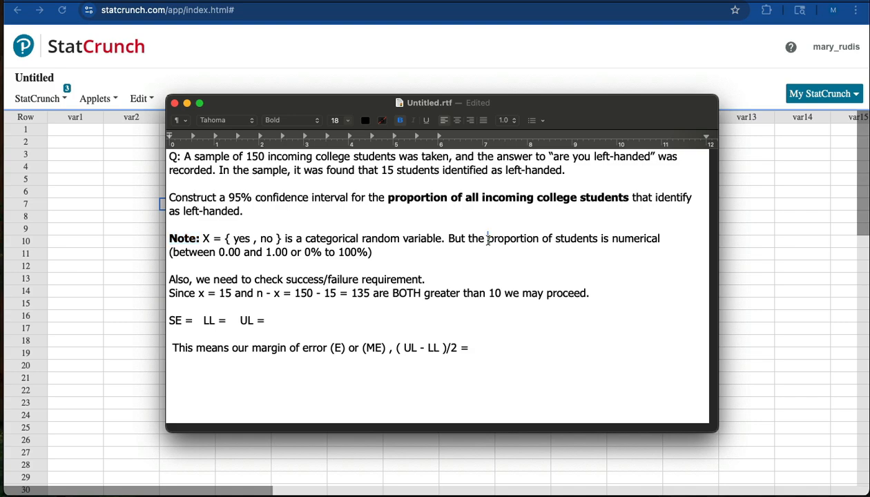
pyautogui.moveTo(488, 238); pyautogui.dragTo(539, 238)
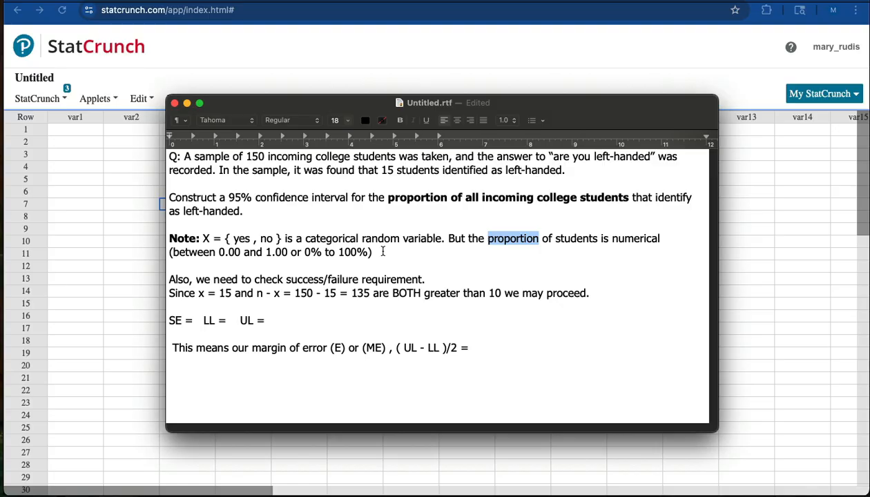
pyautogui.moveTo(170, 276); pyautogui.dragTo(424, 280)
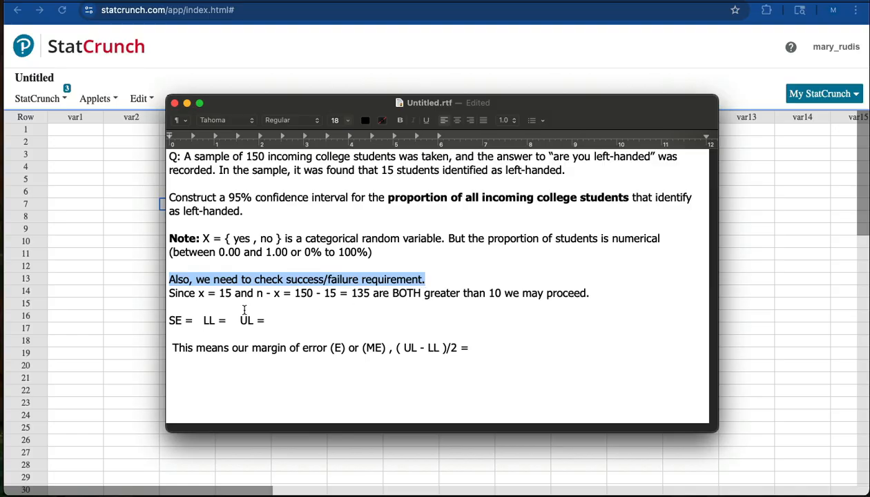
pyautogui.moveTo(199, 292); pyautogui.dragTo(232, 292)
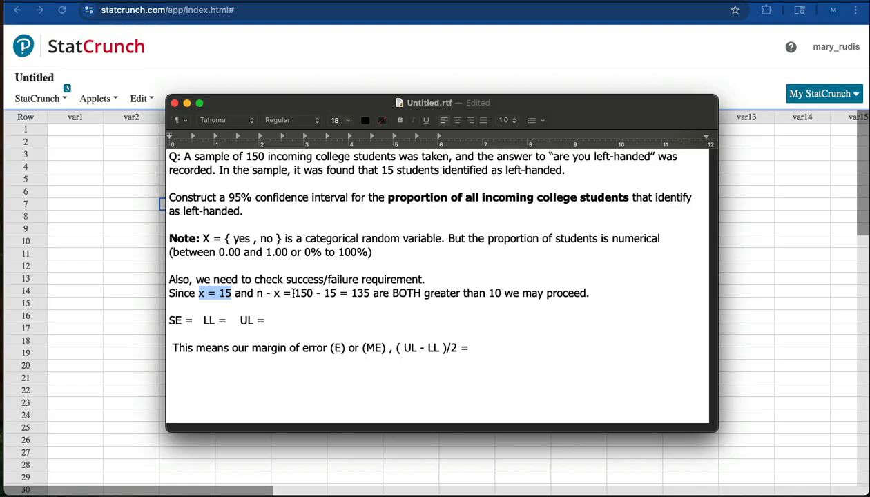
pyautogui.moveTo(294, 293); pyautogui.dragTo(366, 293)
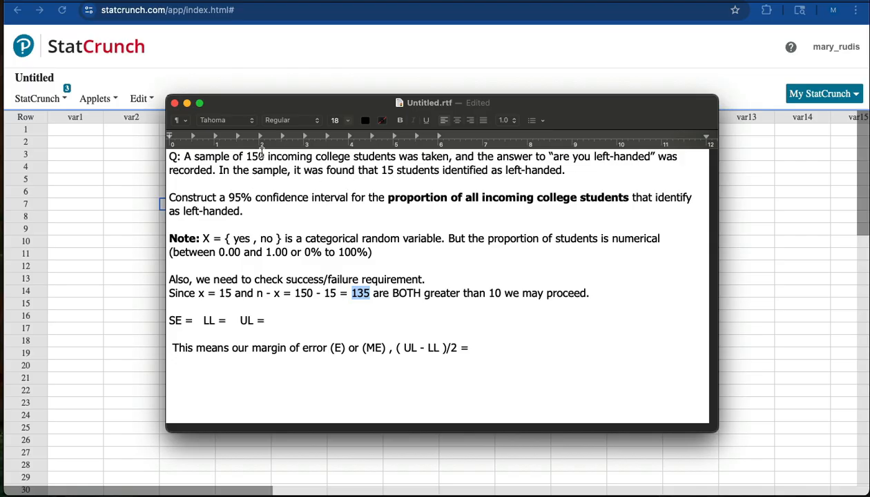
pyautogui.moveTo(278, 107); pyautogui.dragTo(24, 248)
pyautogui.click(412, 55)
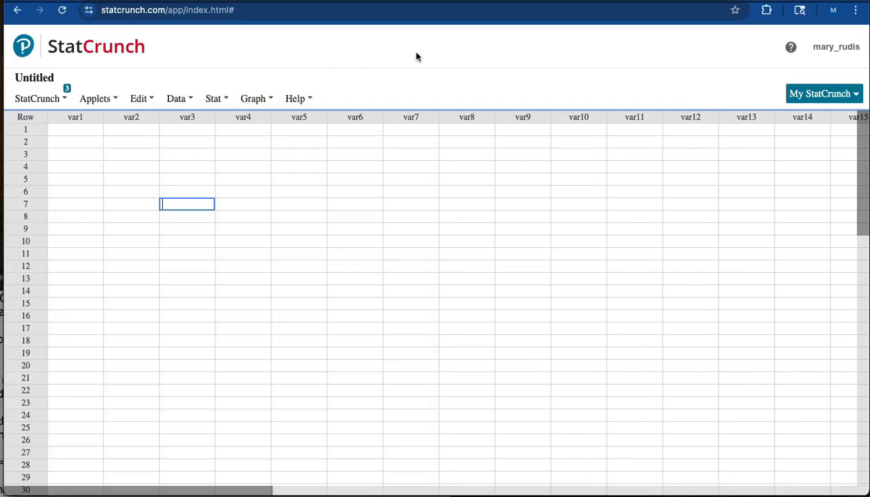
pyautogui.click(266, 101)
pyautogui.click(217, 102)
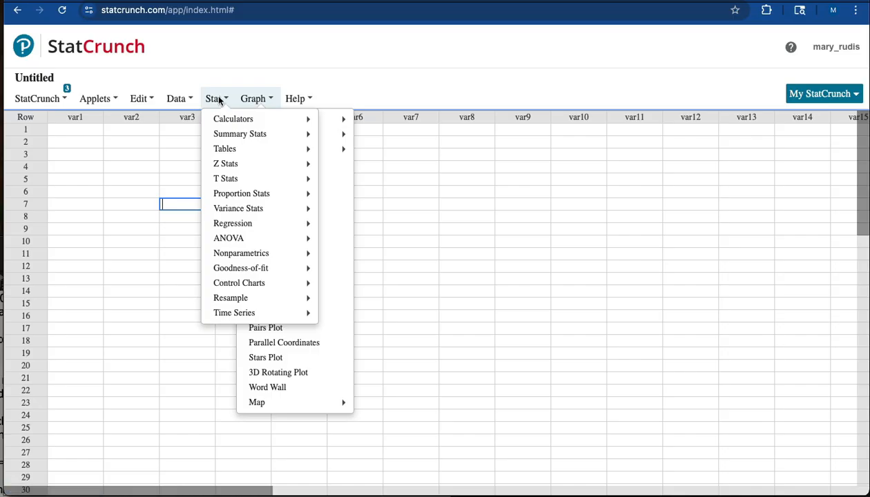
pyautogui.moveTo(219, 124)
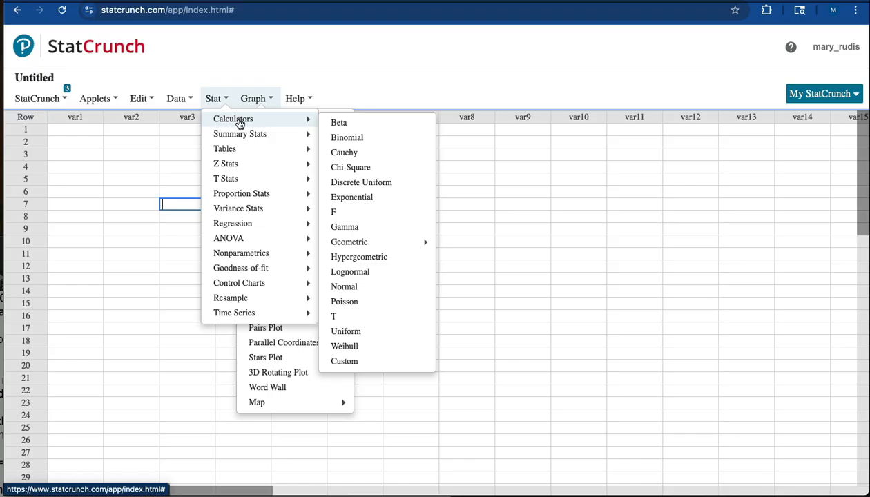
pyautogui.moveTo(236, 251)
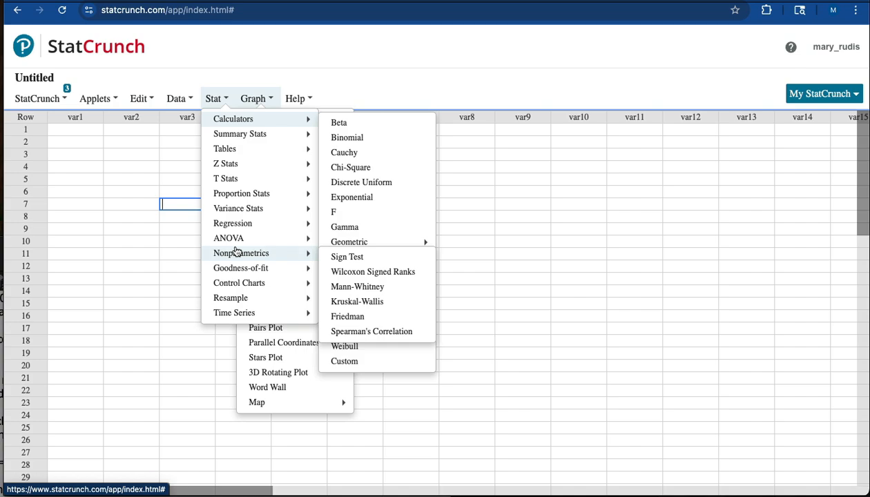
pyautogui.moveTo(235, 196)
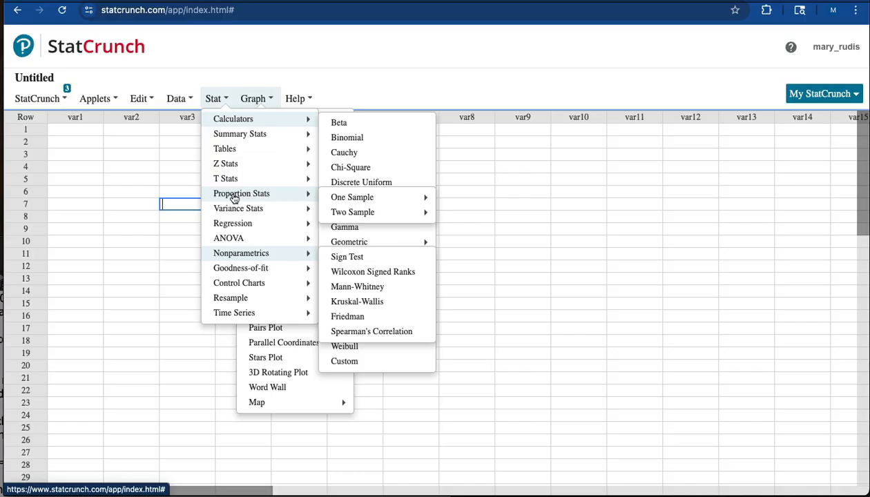
pyautogui.moveTo(348, 198)
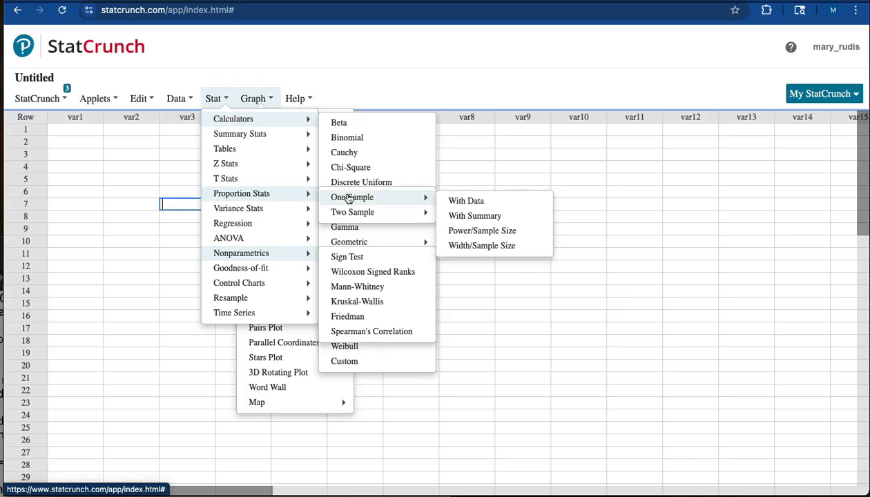
pyautogui.moveTo(366, 212)
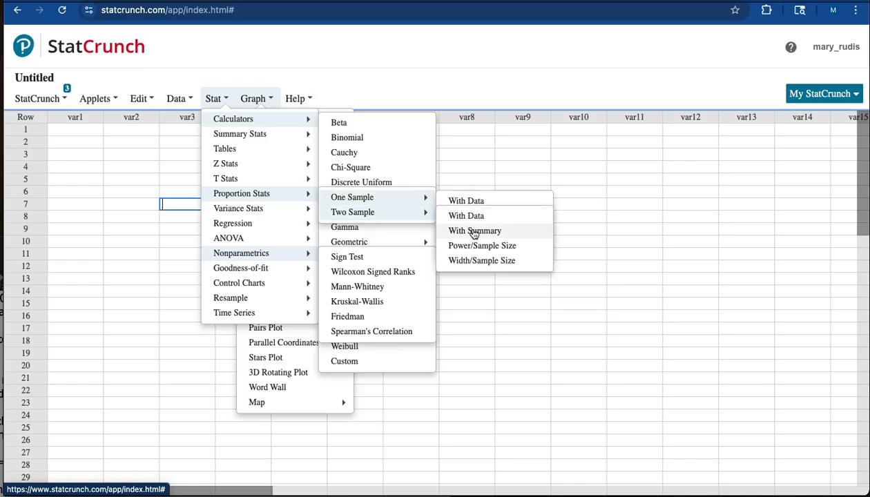
pyautogui.click(474, 232)
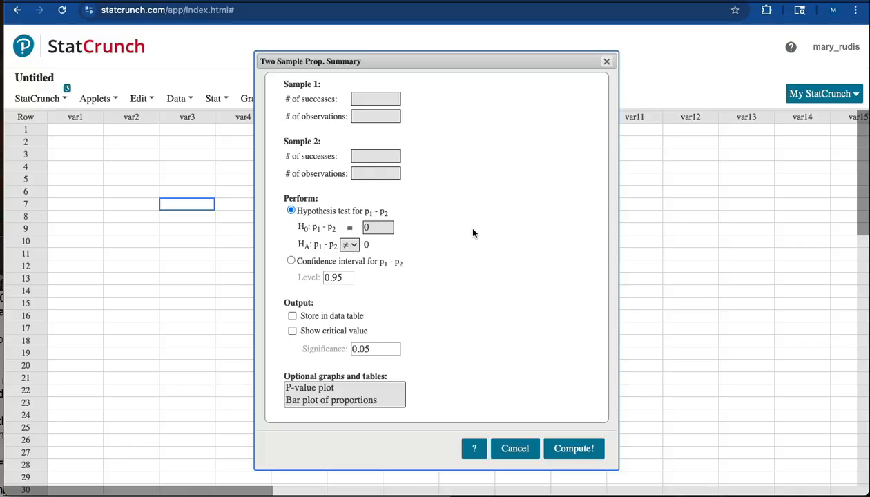
pyautogui.click(606, 62)
# Step: Open the one-sample proportion with summary dialog
pyautogui.click(214, 99)
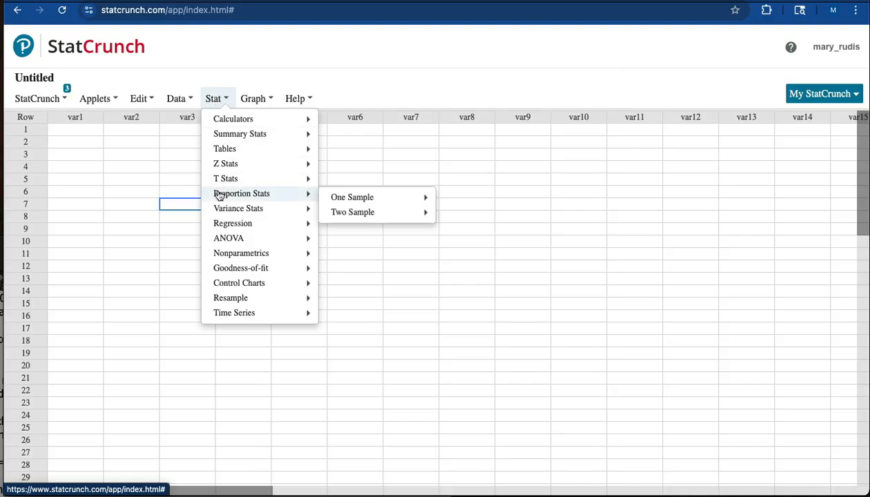
pyautogui.moveTo(342, 196)
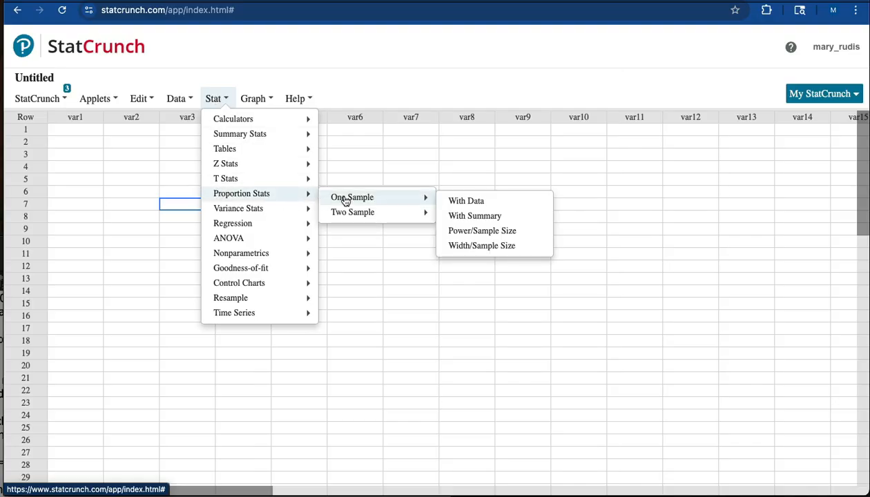
pyautogui.click(476, 218)
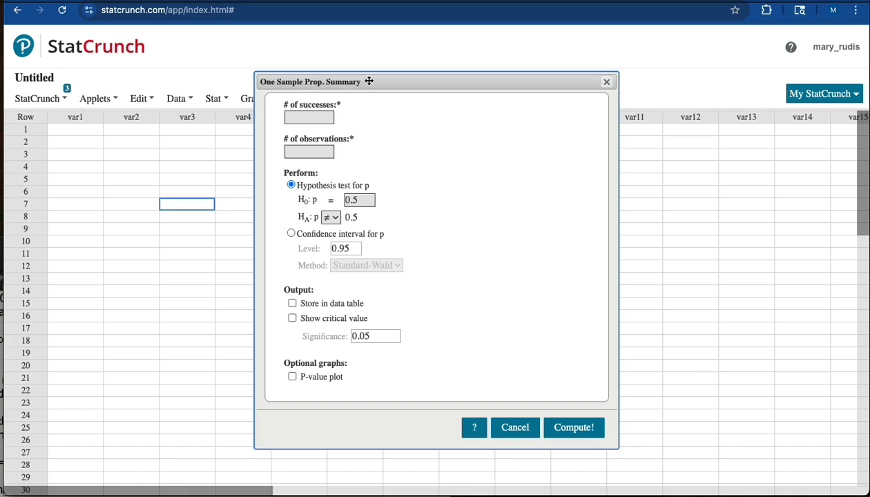
pyautogui.moveTo(377, 80); pyautogui.dragTo(359, 73)
# Step: Enter 15 successes and 150 observations, choose a confidence interval for p at 0.95 level, and compute
pyautogui.click(291, 109)
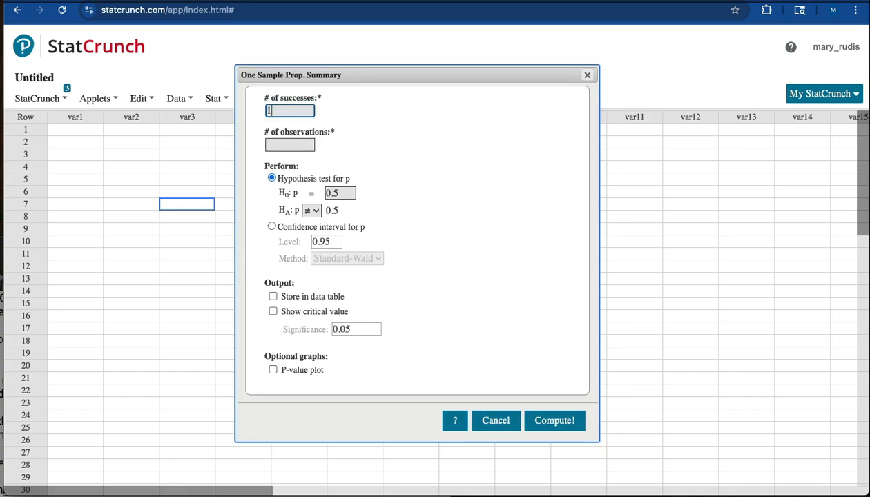
pyautogui.write('15')
pyautogui.click(279, 144)
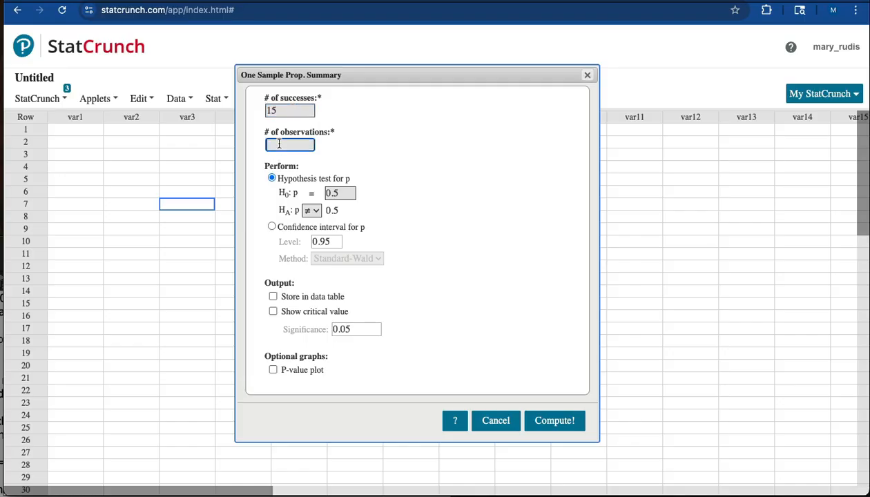
pyautogui.write('150')
pyautogui.click(272, 226)
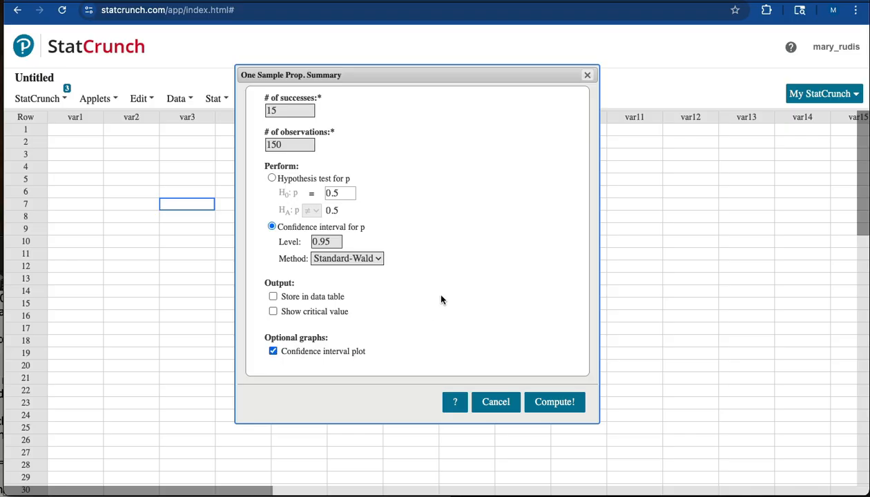
pyautogui.click(554, 404)
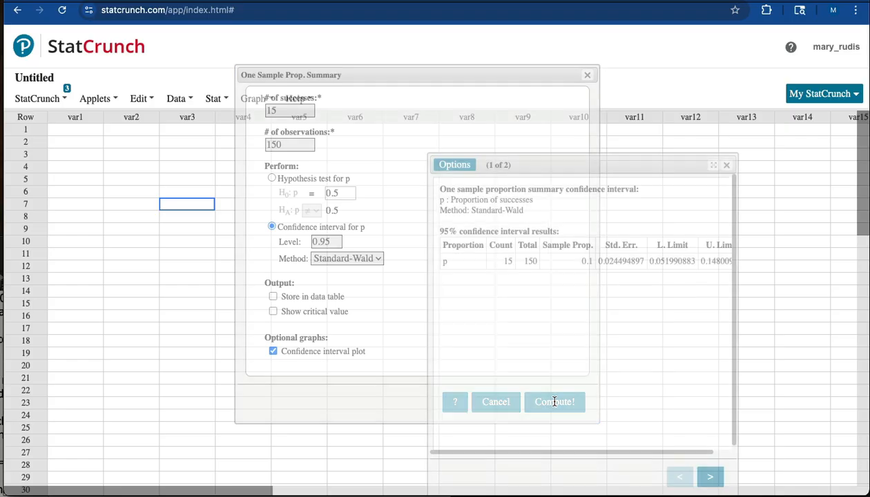
# Step: Record the standard error as 0.02449 after SE in the notes document
pyautogui.moveTo(543, 163); pyautogui.dragTo(320, 97)
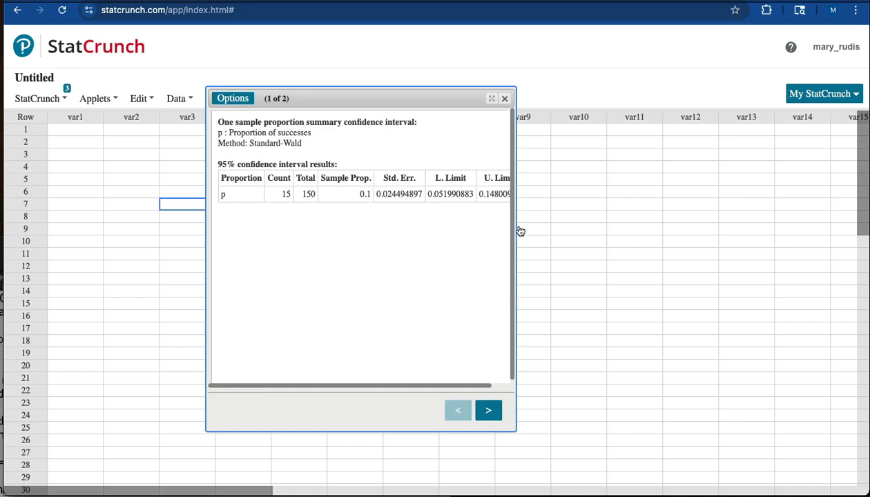
pyautogui.moveTo(516, 228); pyautogui.dragTo(586, 228)
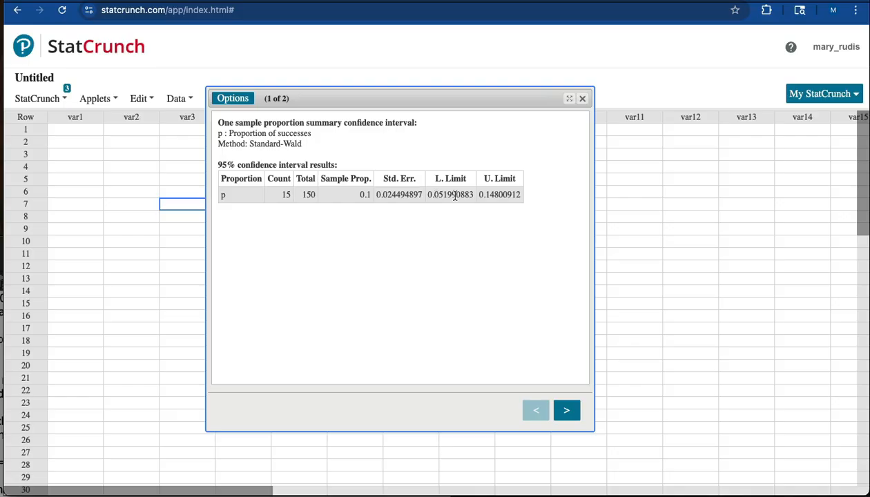
pyautogui.click(1, 492)
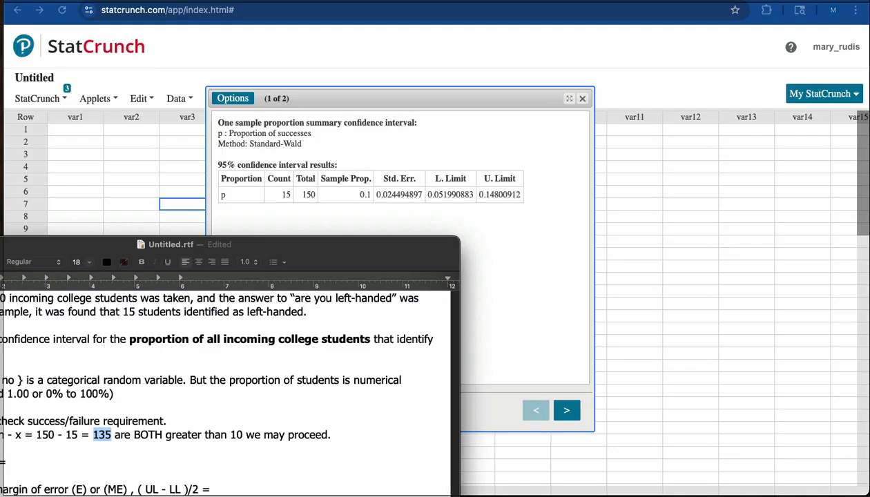
pyautogui.moveTo(32, 247); pyautogui.dragTo(304, 222)
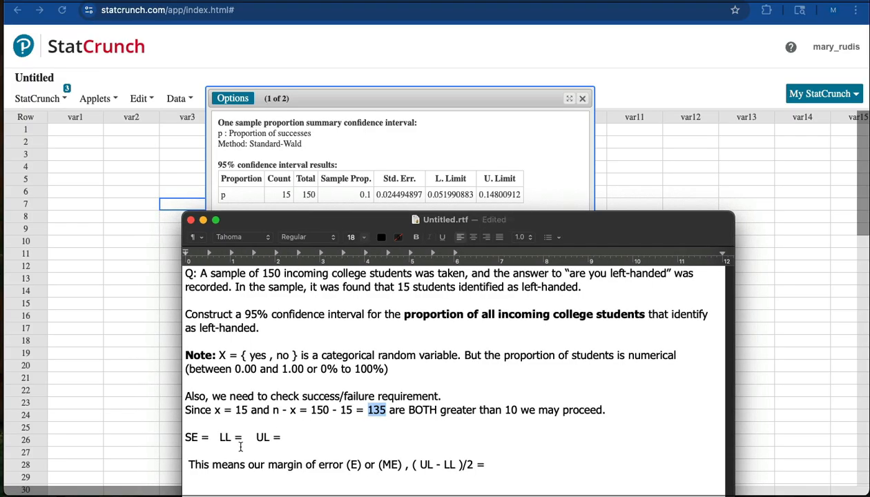
pyautogui.click(211, 438)
pyautogui.write('0.0')
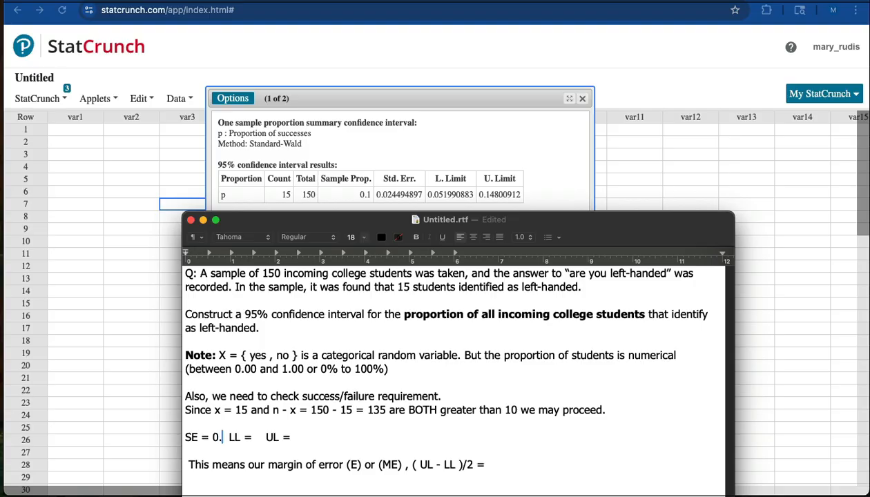
pyautogui.write('2')
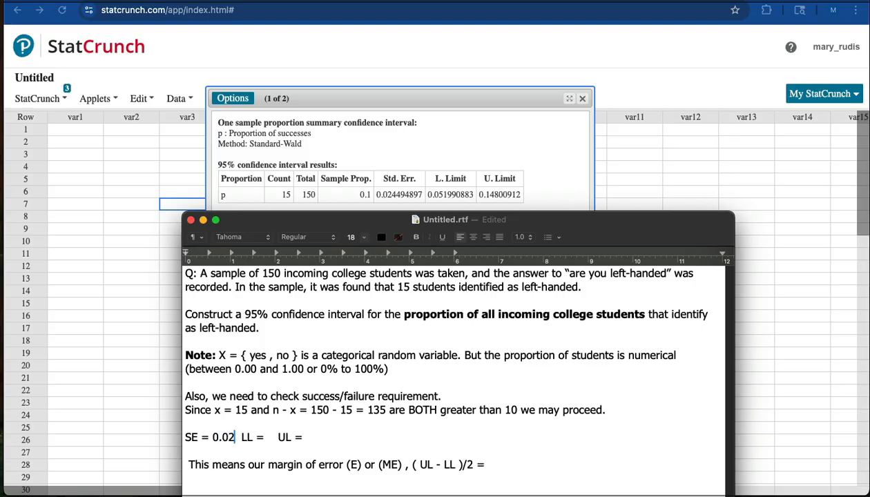
pyautogui.write('449')
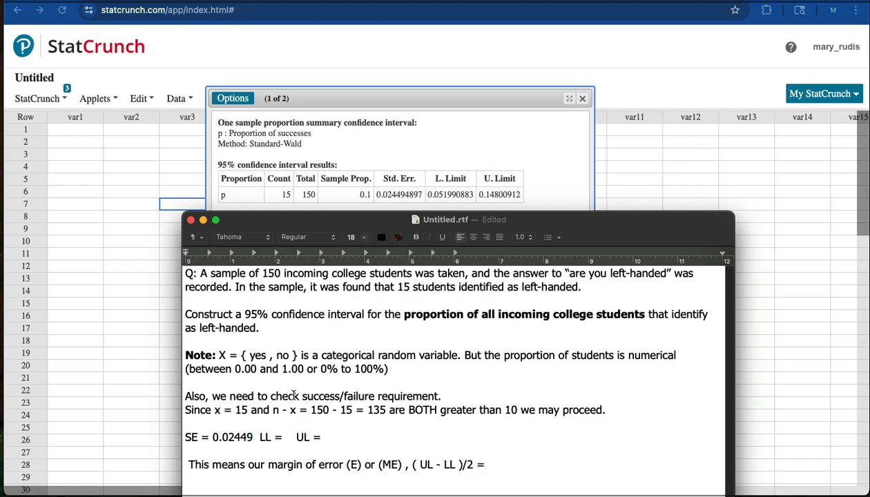
# Step: Record the lower limit as 0.052 and the upper limit as 0.148 in the notes
pyautogui.click(254, 436)
pyautogui.click(294, 440)
pyautogui.write('0.052')
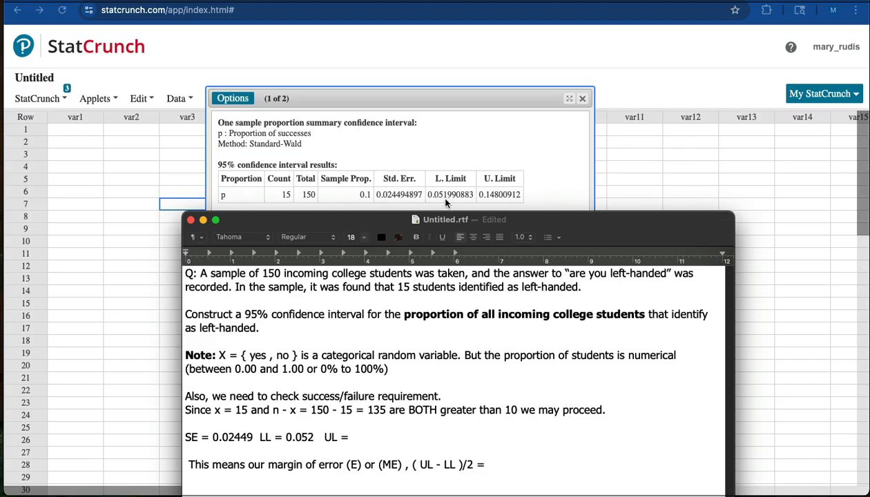
pyautogui.click(353, 436)
pyautogui.write('0.148')
# Step: Append after the limits the sentence "95% confidence means 5% error that the true proportion could in fact be outside that interval."
pyautogui.moveTo(259, 435); pyautogui.dragTo(405, 442)
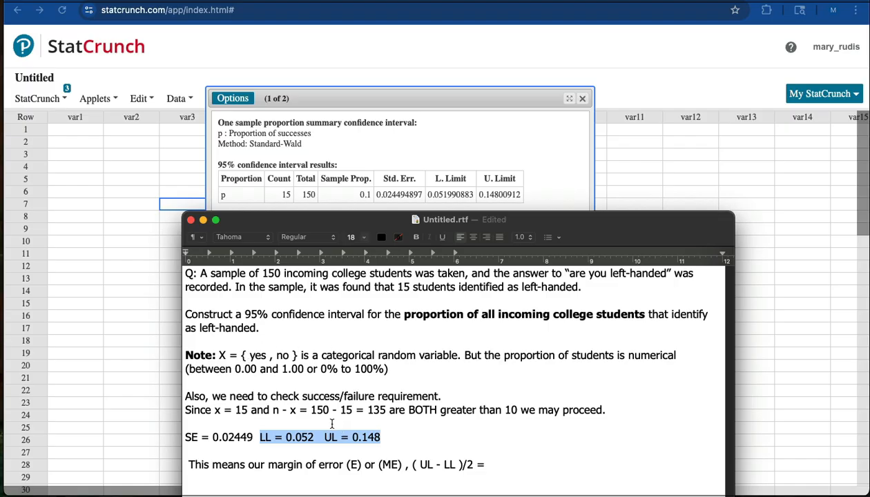
pyautogui.click(389, 434)
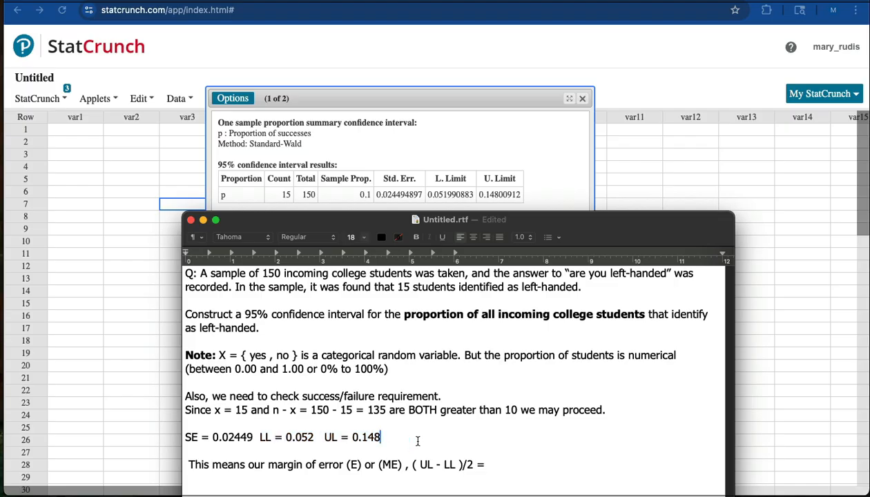
pyautogui.write('. 95% confidence means ')
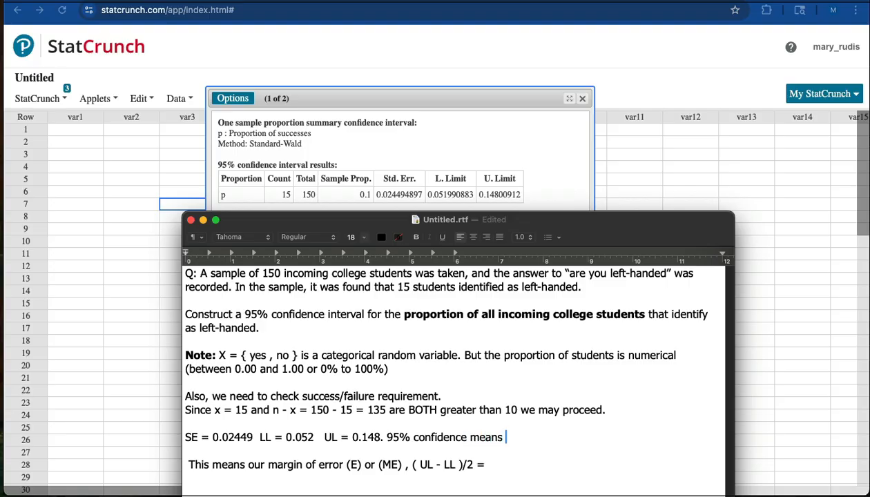
pyautogui.write('5% error that')
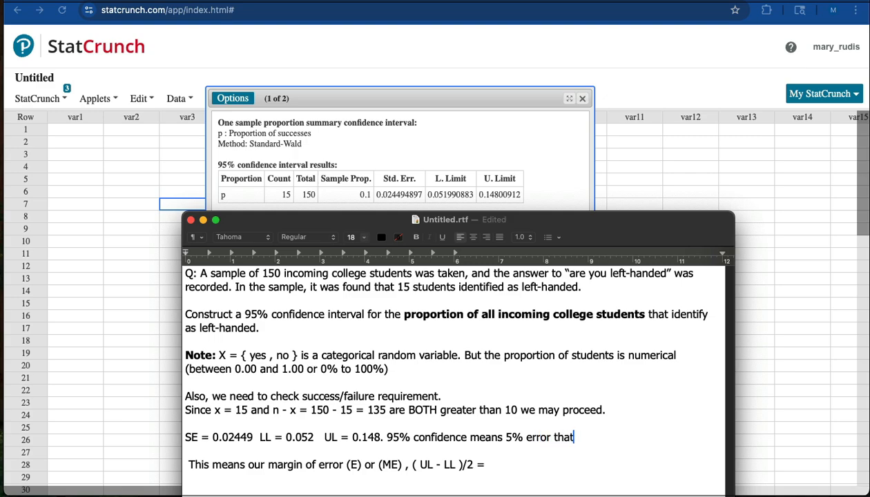
pyautogui.write(' the true proportion co')
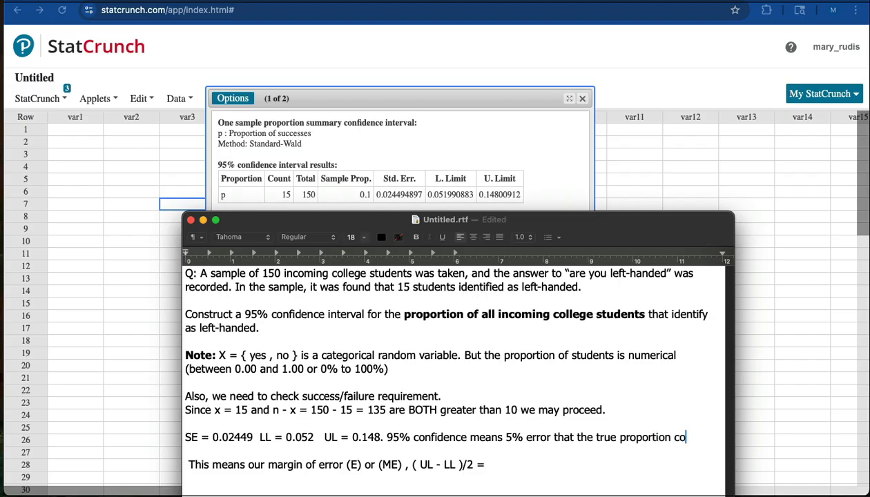
pyautogui.write('uld in fact ')
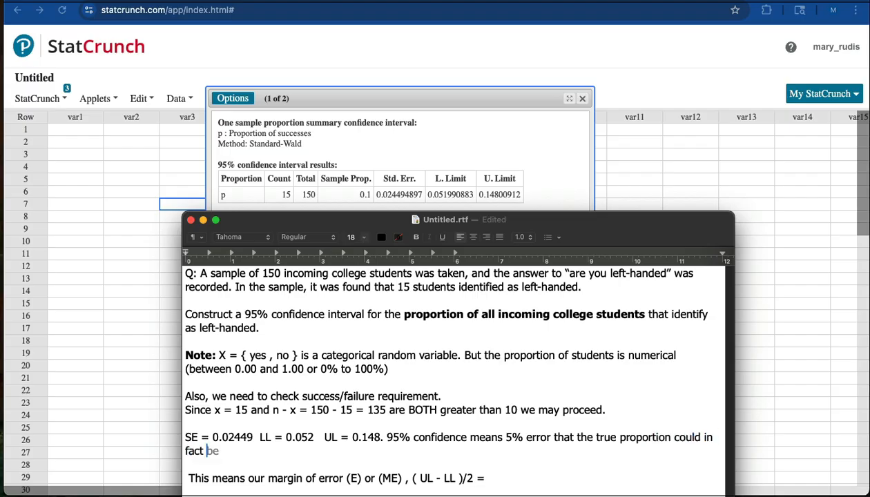
pyautogui.write('be outside that interval')
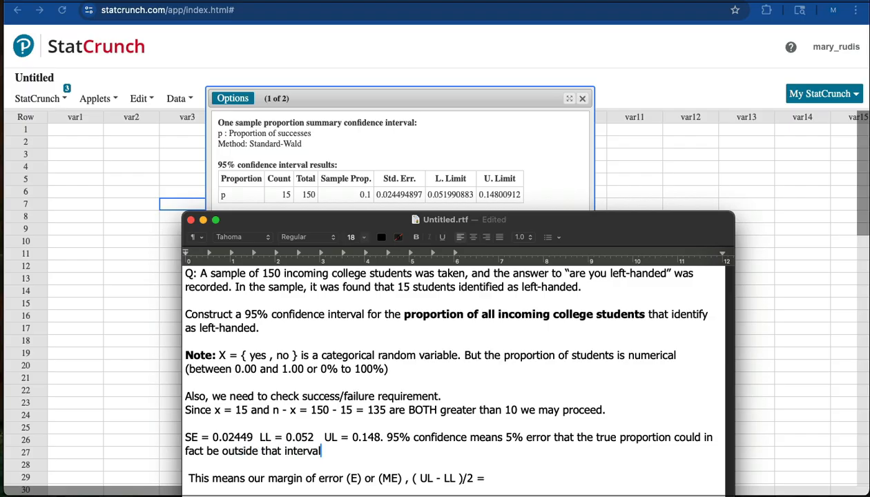
pyautogui.write('.')
# Step: Move the notes aside and view the second results page with the 95% confidence interval plot
pyautogui.moveTo(334, 223); pyautogui.dragTo(249, 229)
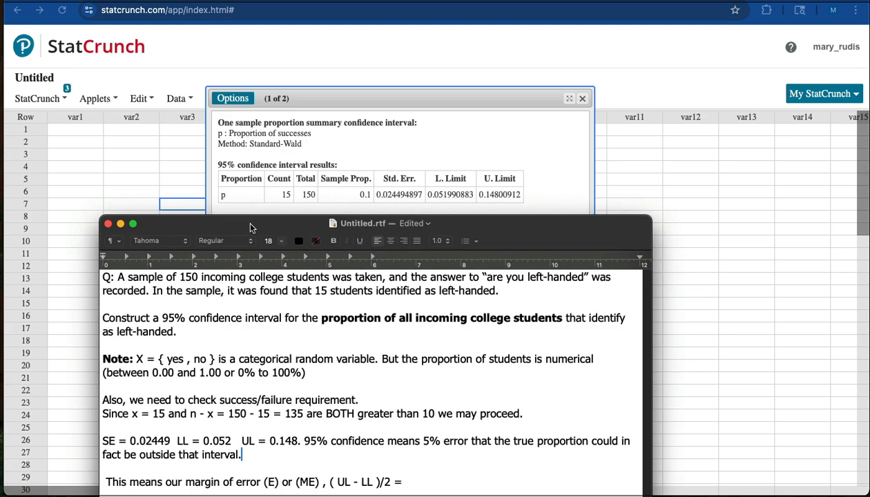
pyautogui.moveTo(250, 229); pyautogui.dragTo(250, 206)
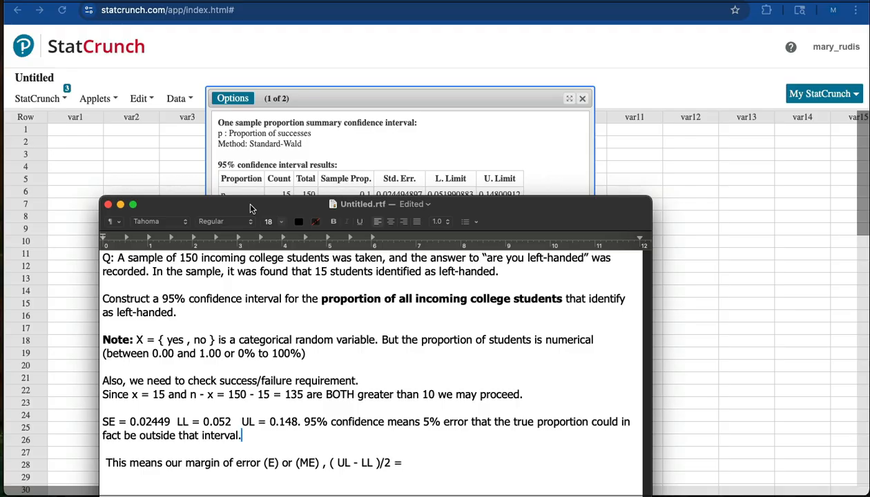
pyautogui.moveTo(251, 208); pyautogui.dragTo(249, 223)
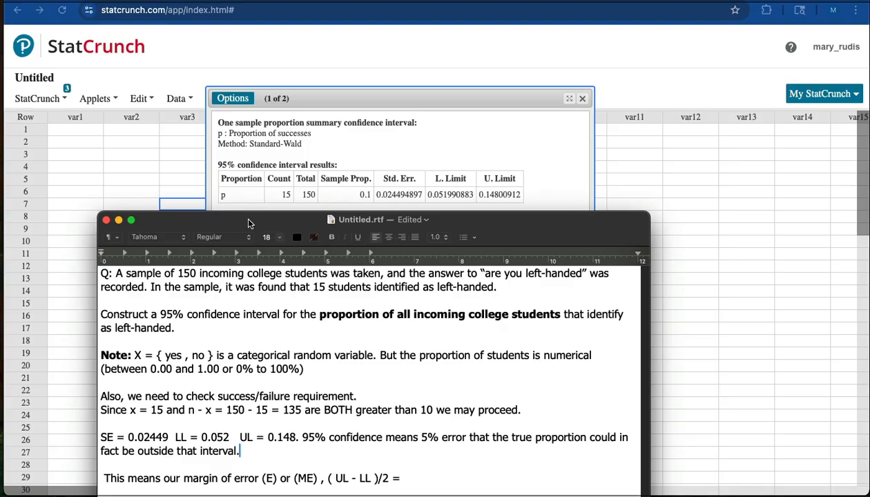
pyautogui.moveTo(249, 223); pyautogui.dragTo(61, 310)
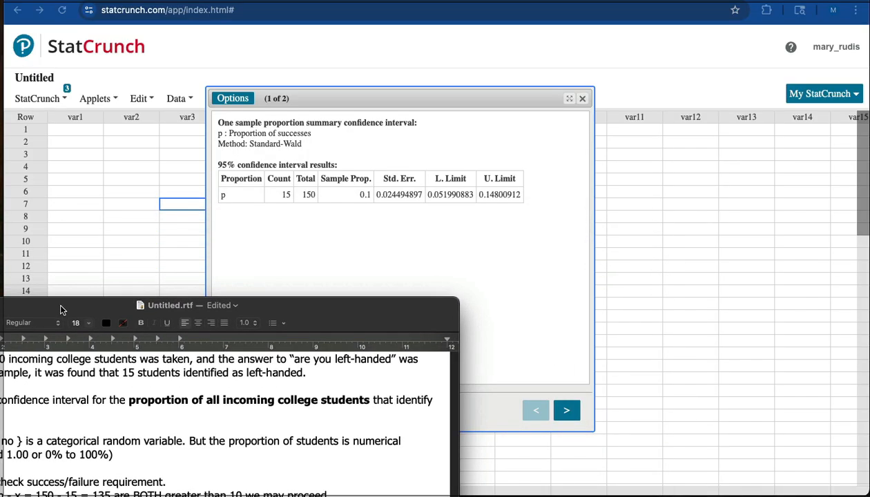
pyautogui.click(483, 238)
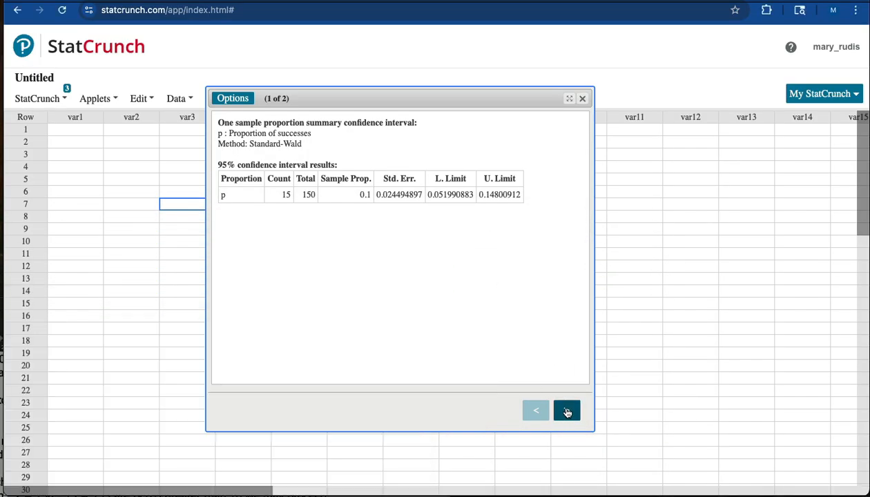
pyautogui.click(565, 410)
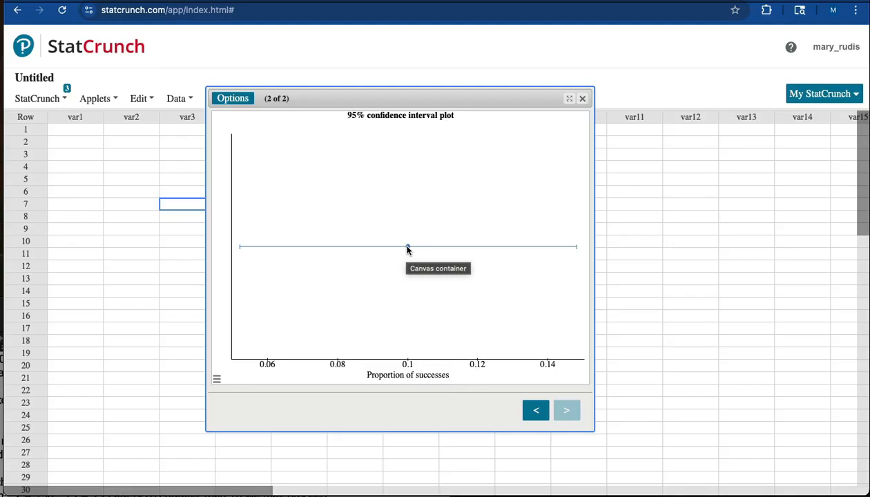
pyautogui.moveTo(408, 248)
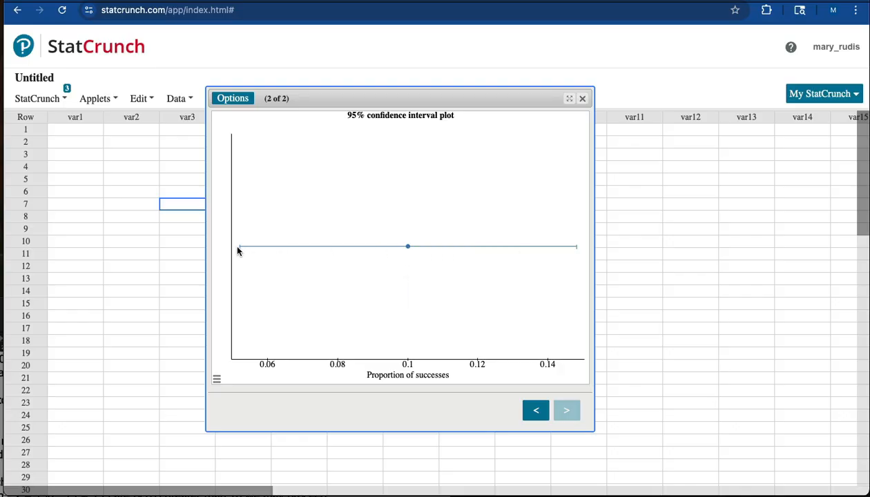
pyautogui.moveTo(239, 250)
pyautogui.moveTo(575, 249)
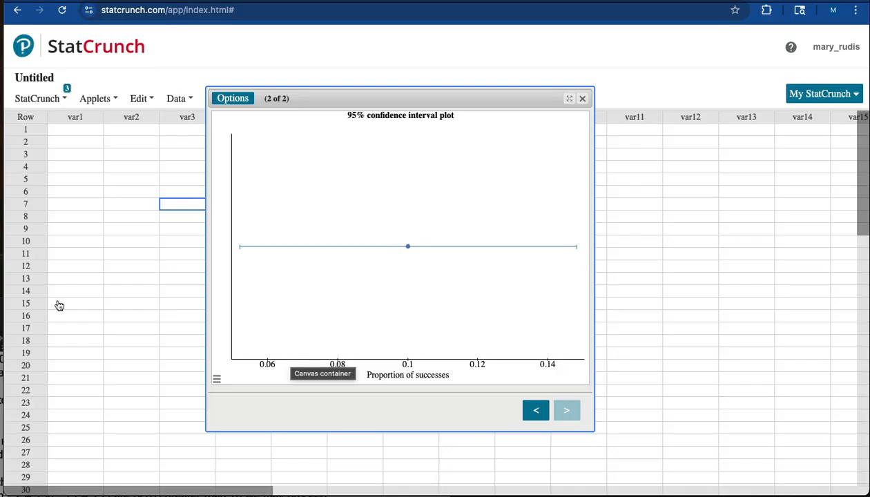
# Step: Switch to the Chapter 7 Practice question and begin part (a) with "We are 95% confident that"
pyautogui.click(1, 330)
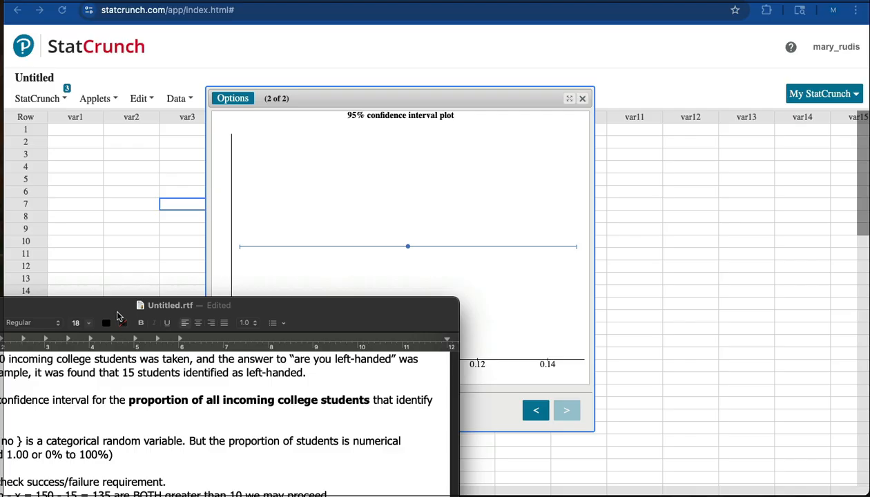
pyautogui.moveTo(118, 316); pyautogui.dragTo(309, 194)
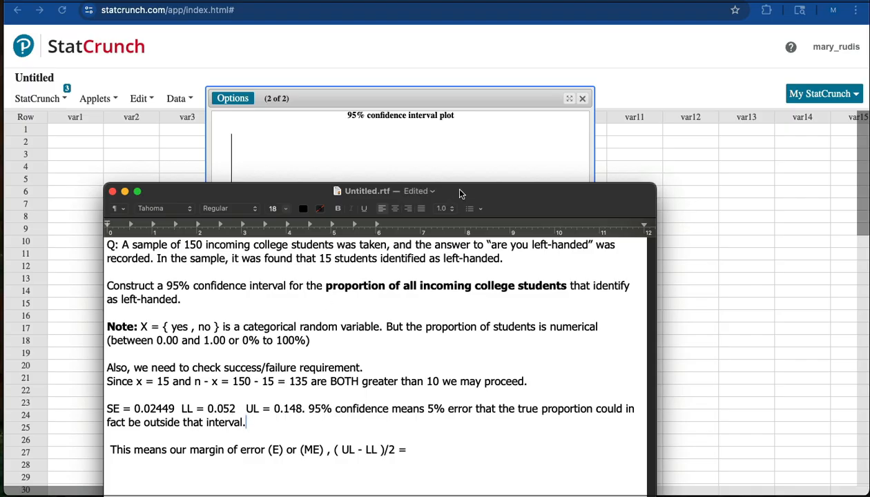
pyautogui.moveTo(462, 194); pyautogui.dragTo(251, 305)
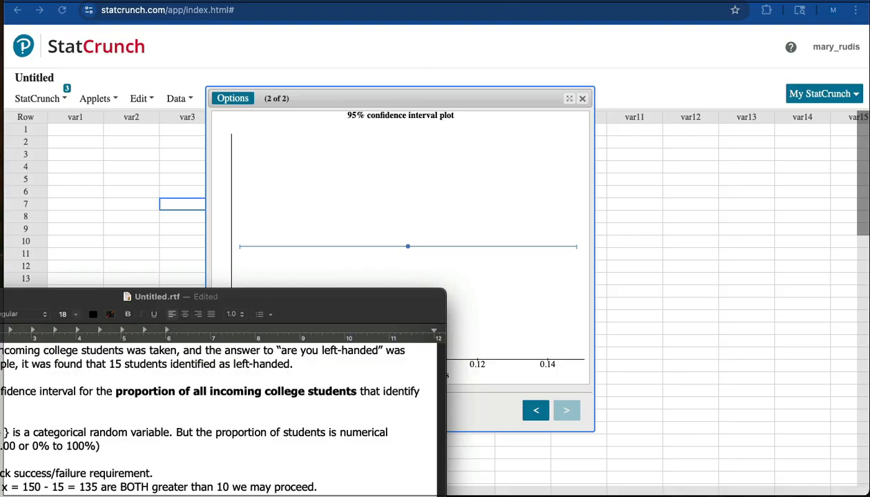
pyautogui.click(207, 1)
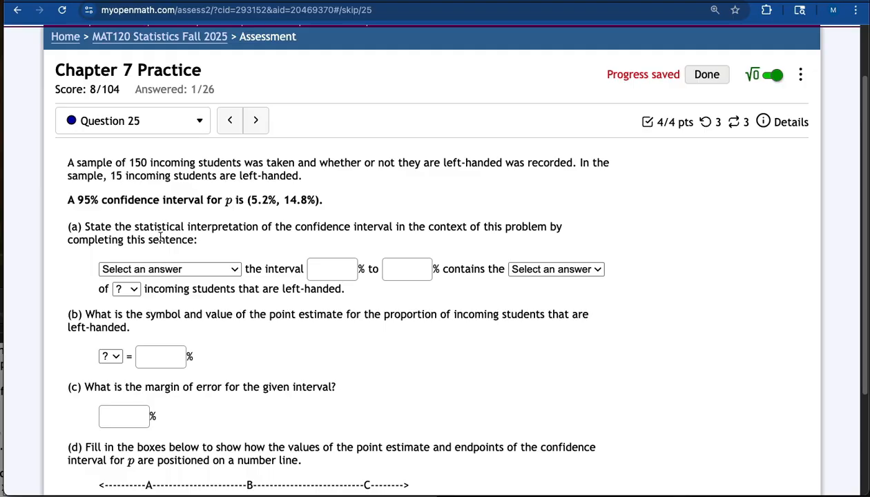
pyautogui.click(234, 270)
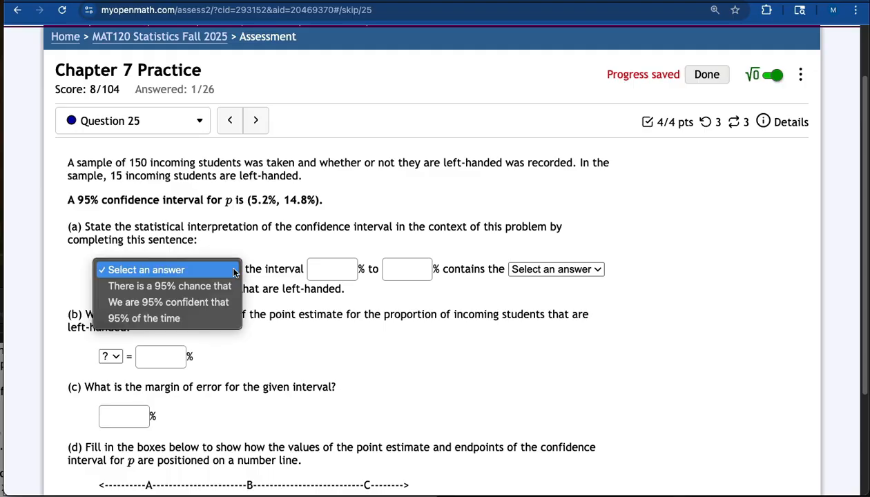
pyautogui.click(213, 301)
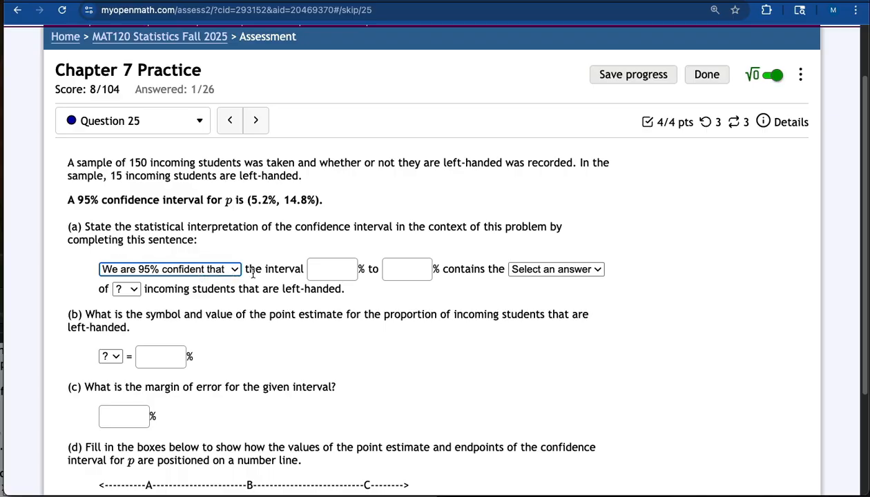
# Step: Enter the interval endpoints 5.2 % and 14.8 % in part (a)
pyautogui.click(328, 270)
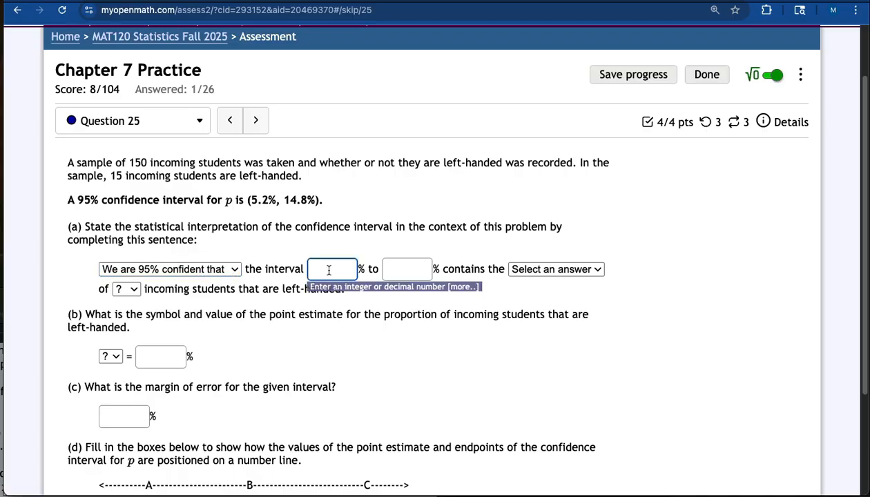
pyautogui.write('5.2')
pyautogui.click(391, 268)
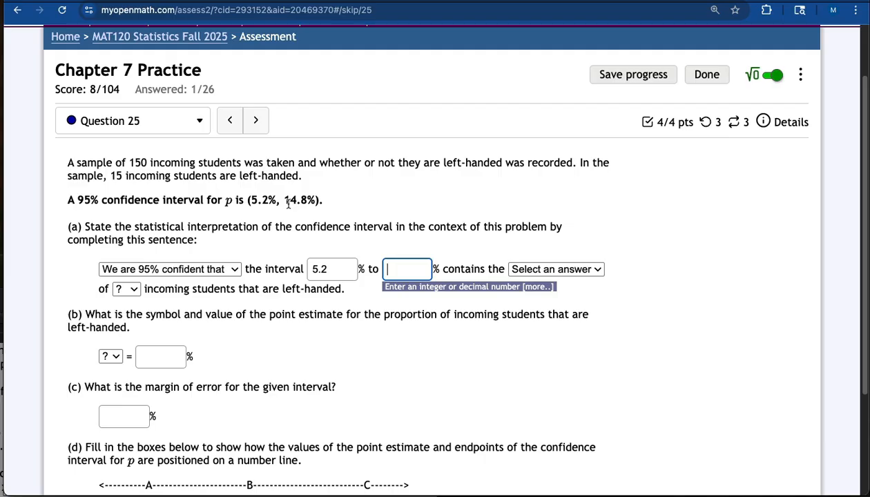
pyautogui.write('14.8')
# Step: Complete the interpretation sentence by choosing "percentage" and "all" incoming students
pyautogui.click(579, 269)
pyautogui.click(554, 302)
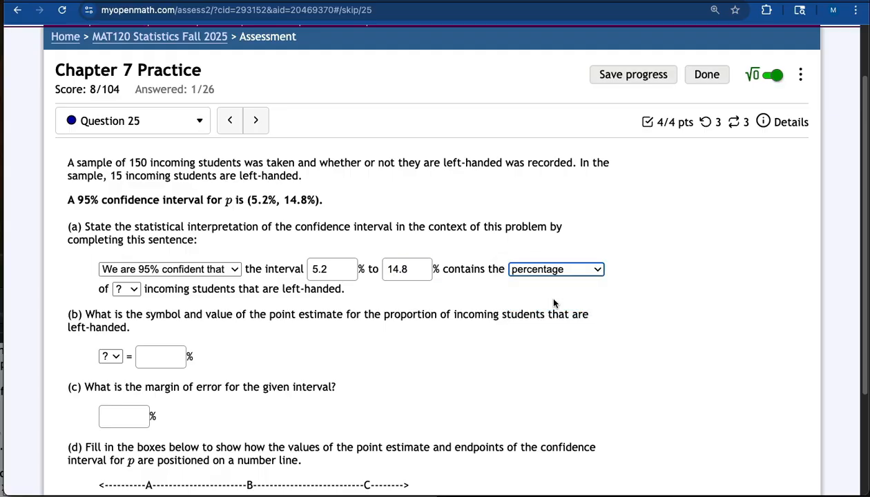
pyautogui.click(133, 290)
pyautogui.click(126, 305)
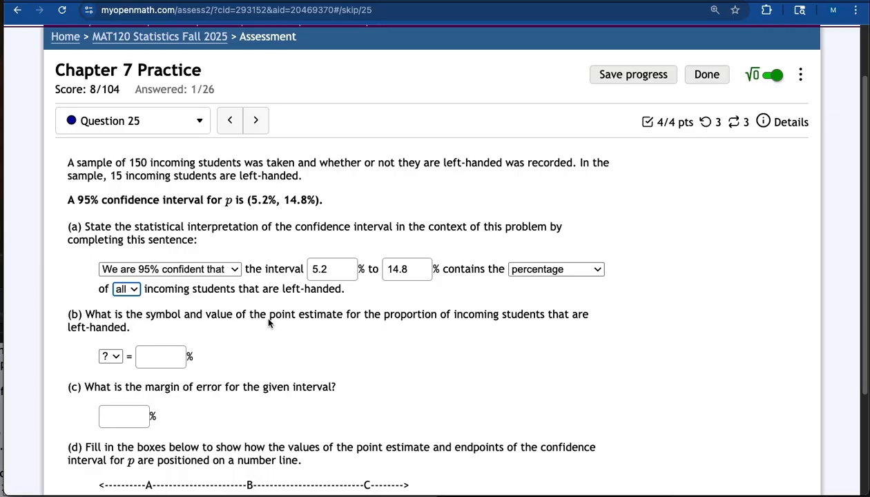
# Step: Choose p̂ as the point estimate symbol and enter 10 % for its value in part (b)
pyautogui.click(112, 356)
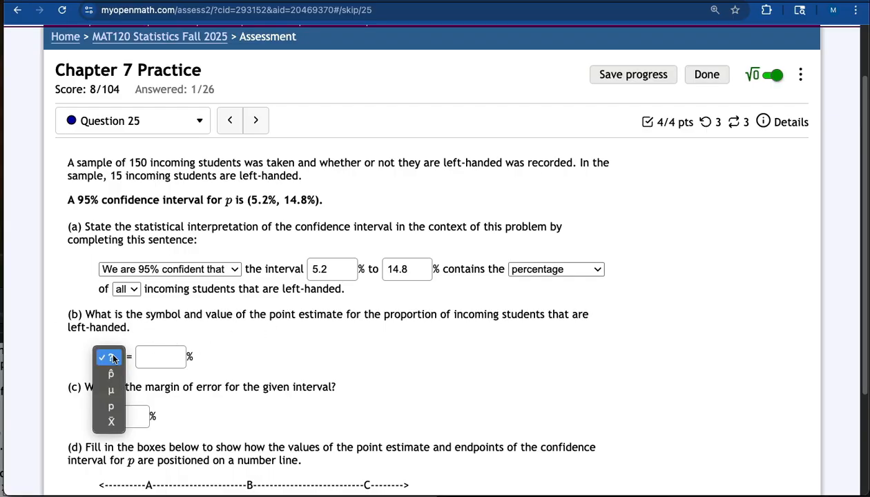
pyautogui.click(110, 374)
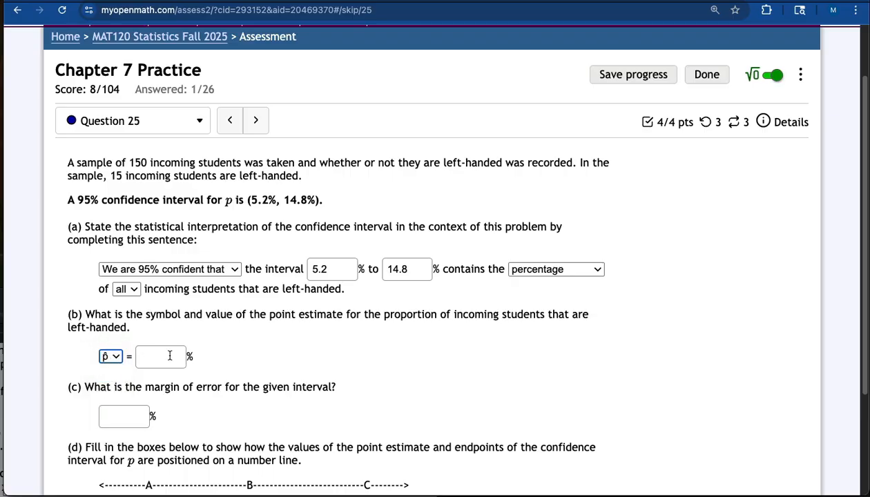
pyautogui.click(169, 355)
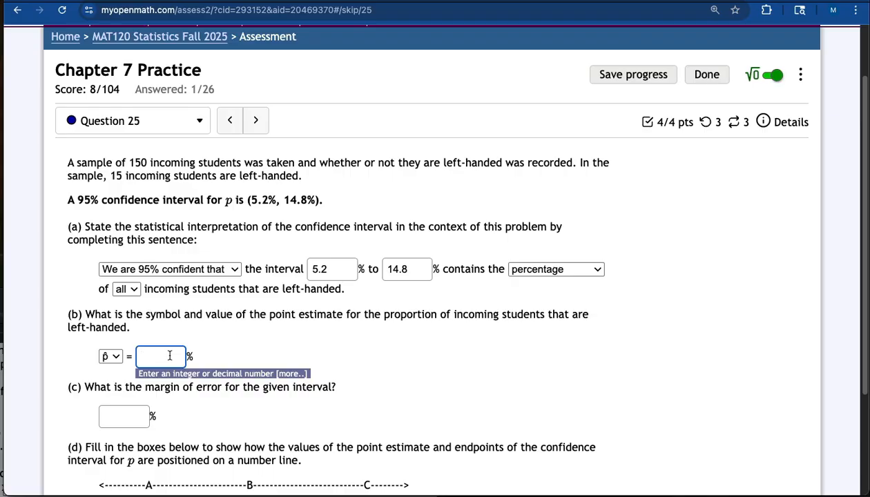
pyautogui.write('10')
# Step: Check the point estimate in the calculator by computing 15 ÷ 150 and multiplying by 100
pyautogui.moveTo(867, 442); pyautogui.dragTo(621, 221)
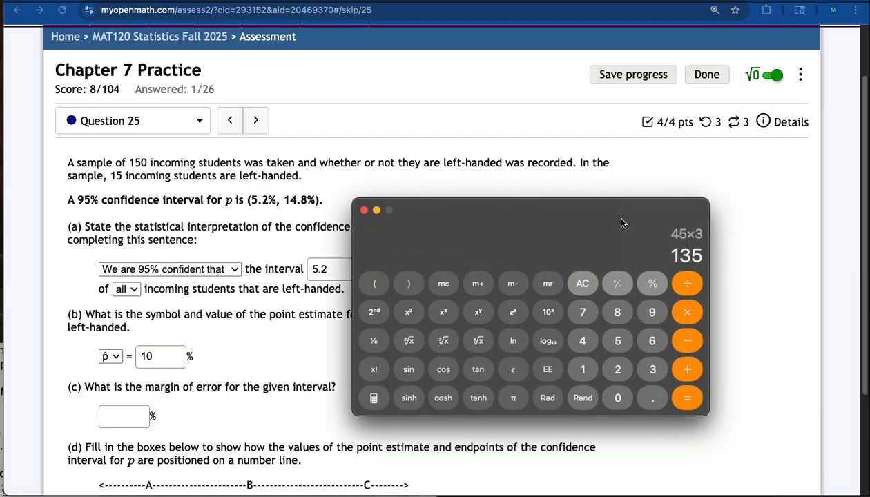
pyautogui.click(582, 283)
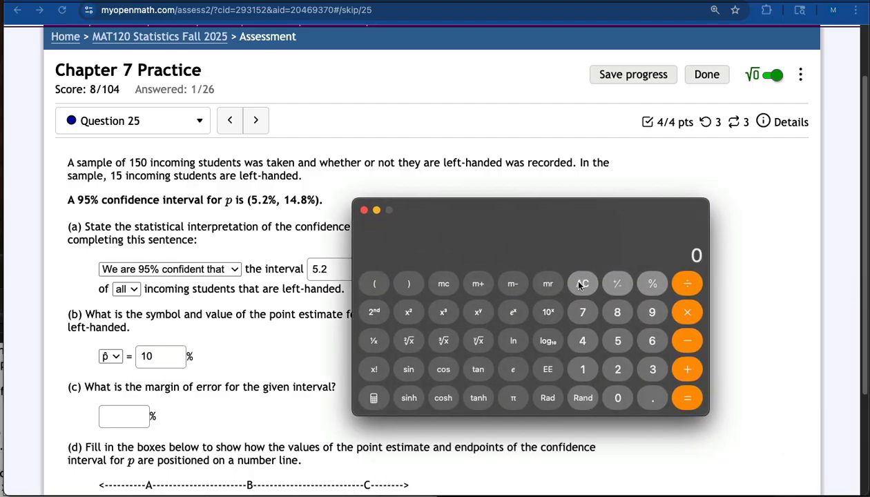
pyautogui.click(582, 368)
pyautogui.click(621, 338)
pyautogui.press('/')
pyautogui.click(582, 369)
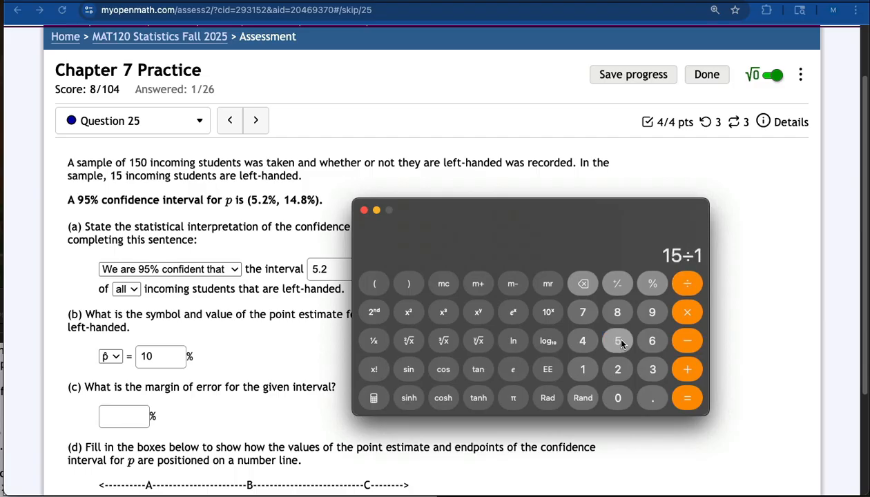
pyautogui.click(617, 341)
pyautogui.click(617, 398)
pyautogui.click(686, 400)
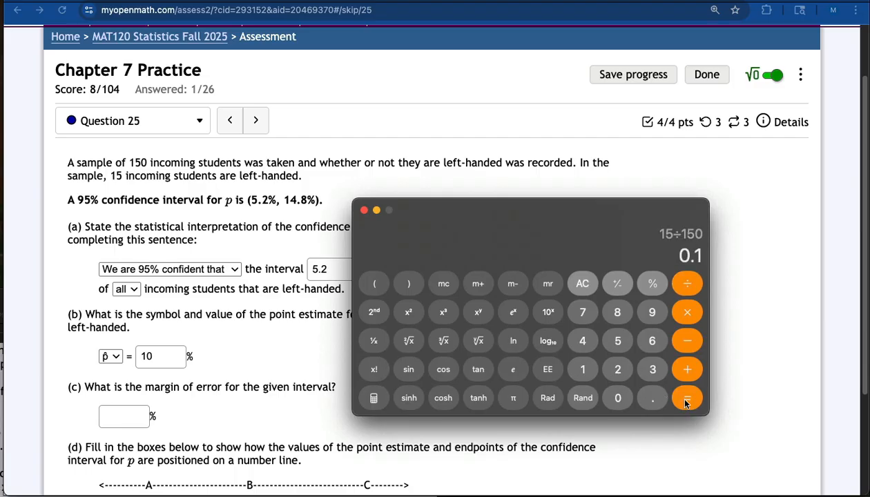
pyautogui.click(687, 312)
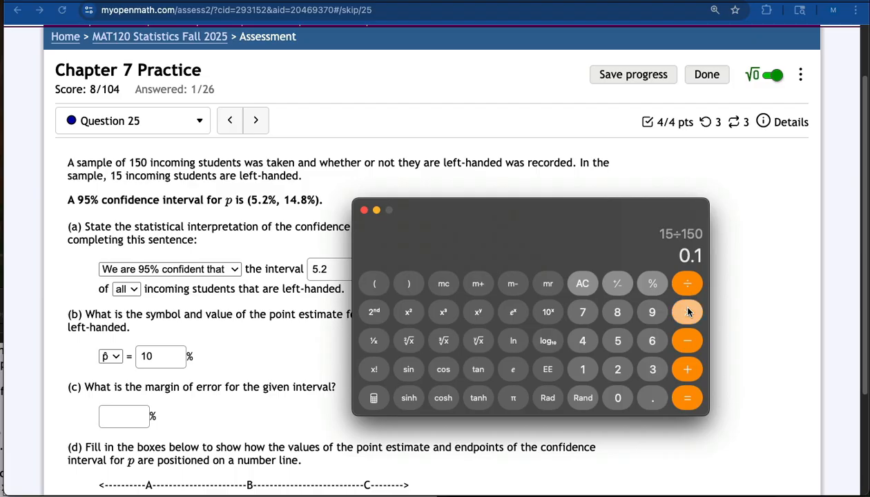
pyautogui.click(582, 369)
pyautogui.click(614, 398)
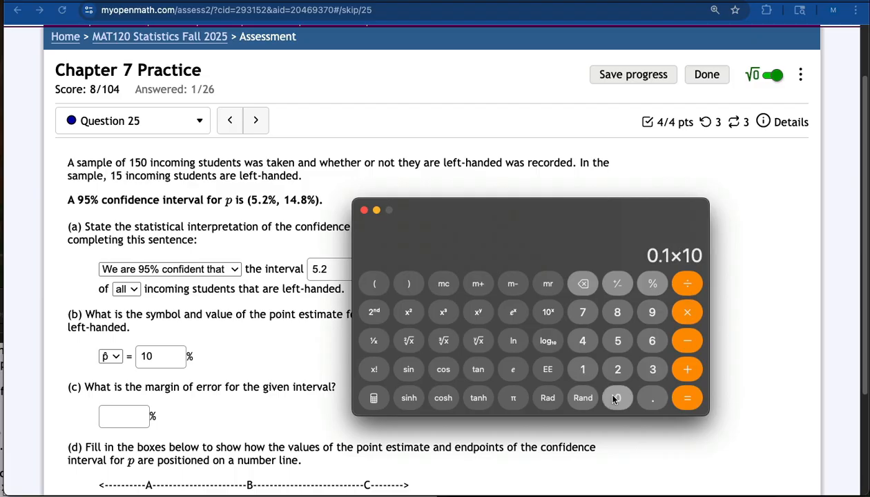
pyautogui.click(613, 398)
pyautogui.click(673, 397)
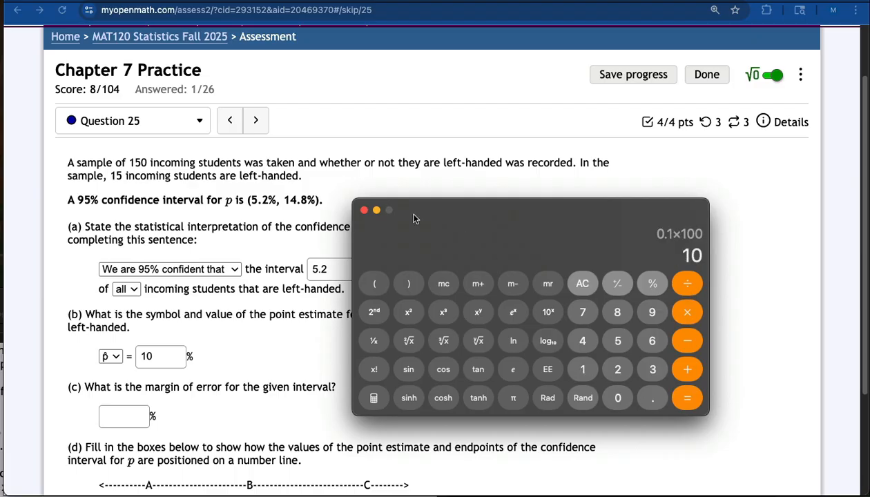
# Step: Compute the margin of error in the calculator as (14.8 − 5.2) ÷ 2
pyautogui.moveTo(409, 216); pyautogui.dragTo(661, 398)
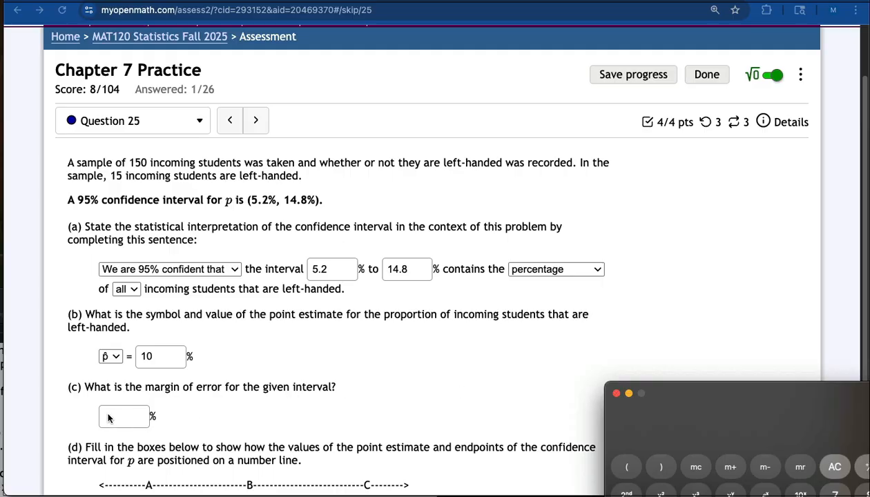
pyautogui.click(126, 416)
pyautogui.click(127, 417)
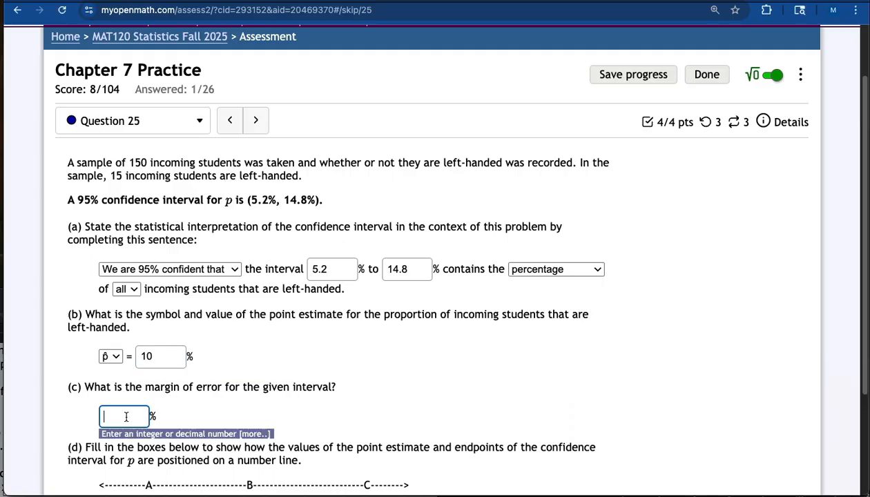
pyautogui.moveTo(866, 395); pyautogui.dragTo(641, 213)
pyautogui.click(589, 278)
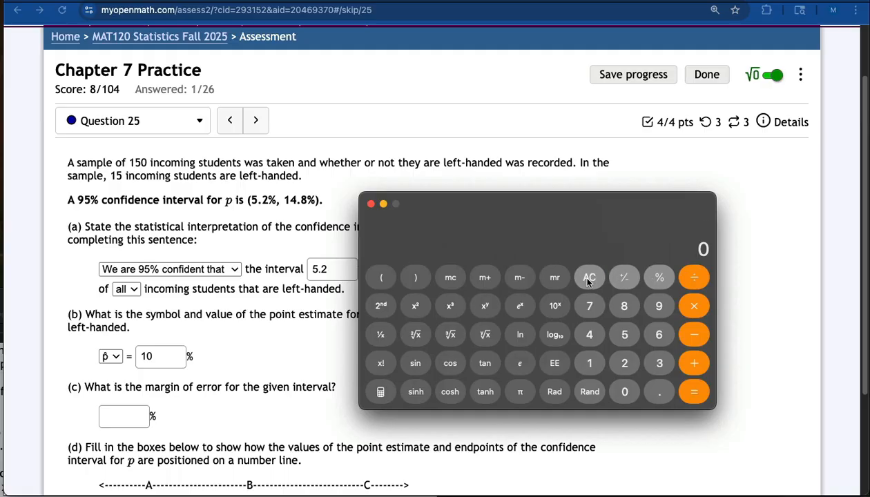
pyautogui.click(380, 278)
pyautogui.click(591, 364)
pyautogui.click(586, 334)
pyautogui.click(659, 391)
pyautogui.click(625, 307)
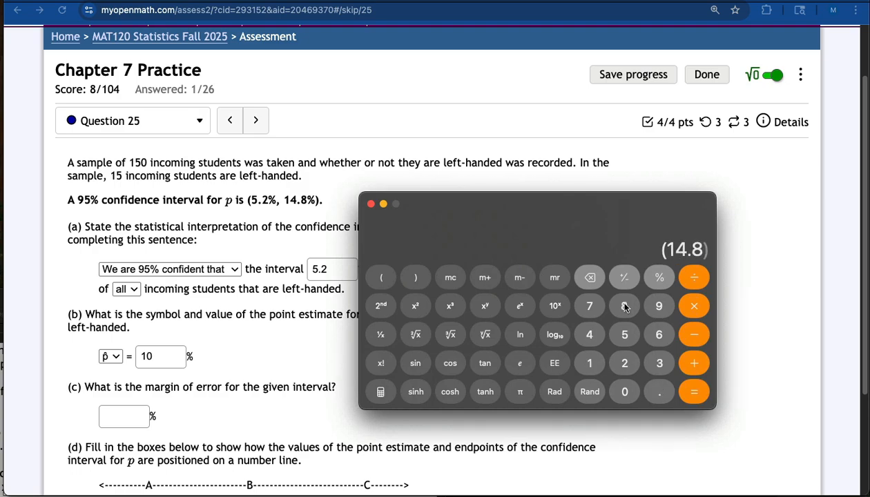
pyautogui.click(693, 335)
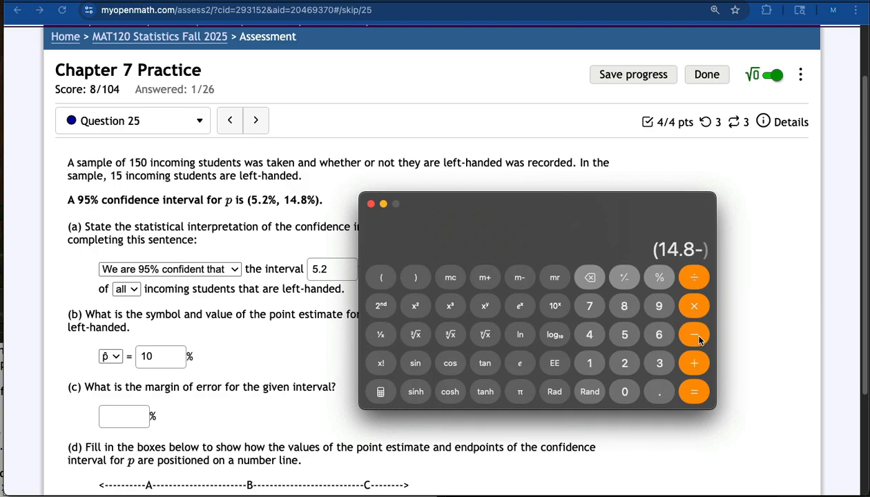
pyautogui.click(625, 334)
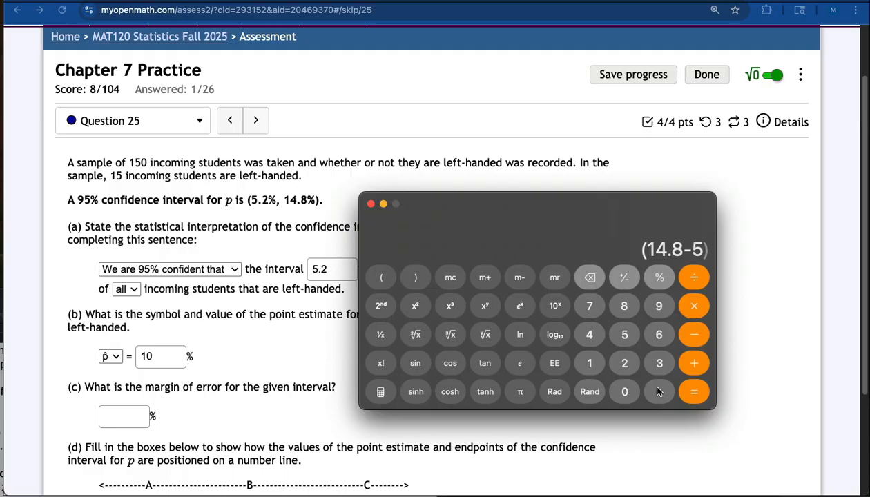
pyautogui.click(659, 391)
pyautogui.click(624, 362)
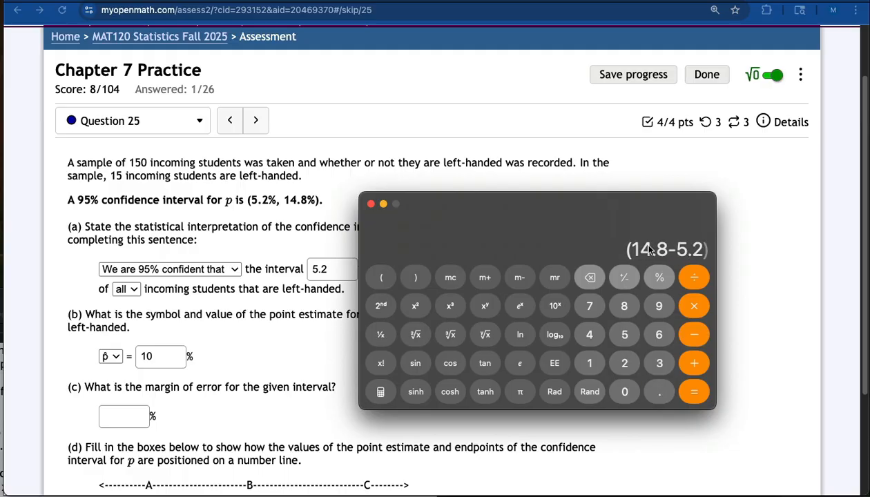
pyautogui.click(414, 275)
pyautogui.click(693, 278)
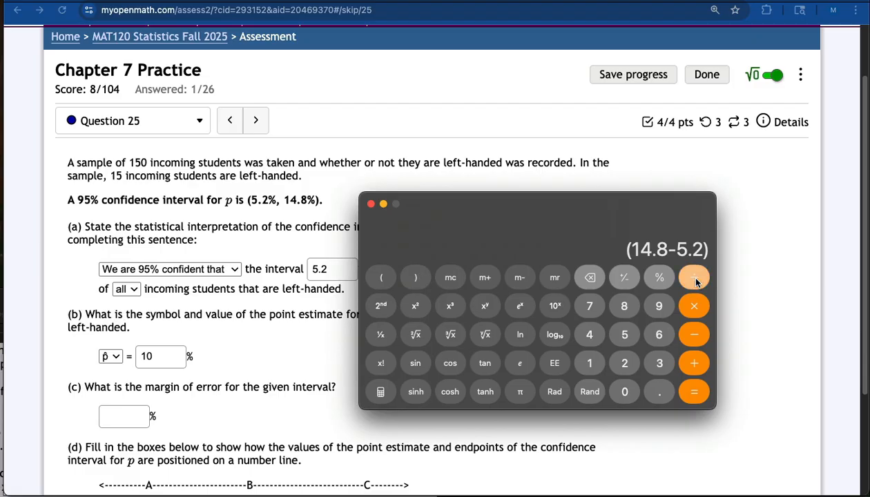
pyautogui.click(625, 363)
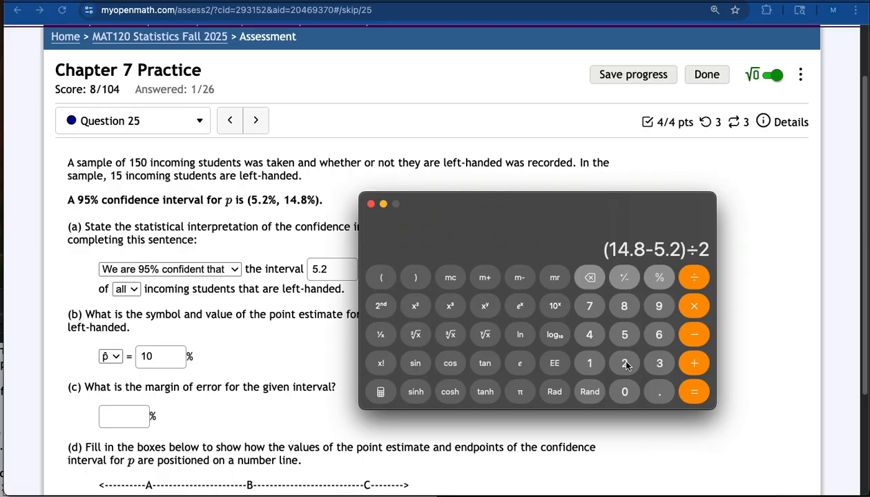
pyautogui.click(694, 392)
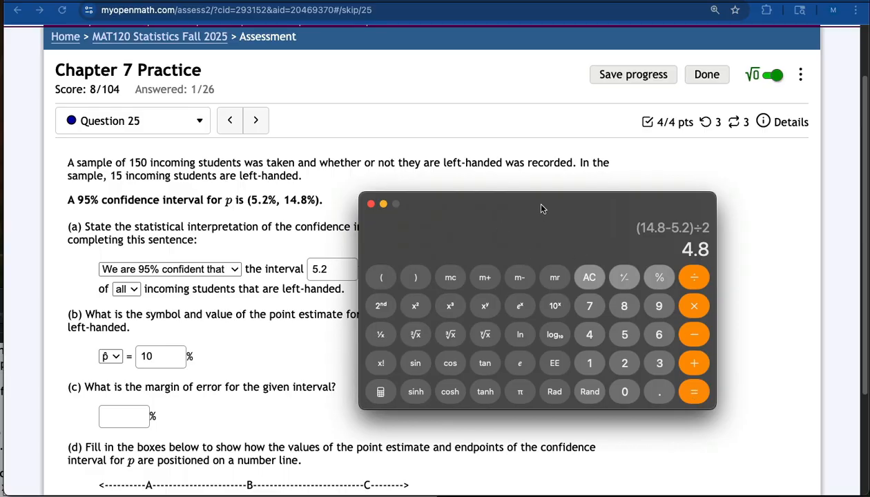
# Step: Enter 4.8 % as the margin of error in part (c)
pyautogui.moveTo(541, 208); pyautogui.dragTo(813, 388)
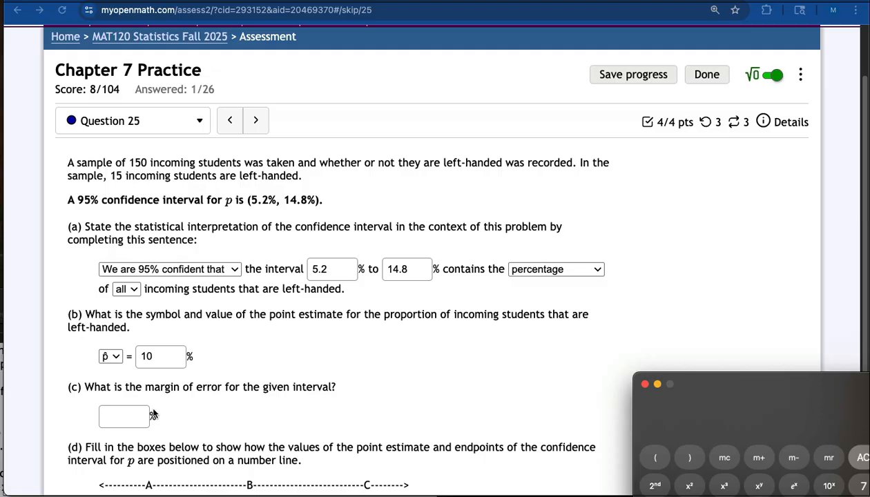
pyautogui.click(124, 418)
pyautogui.write('4.8')
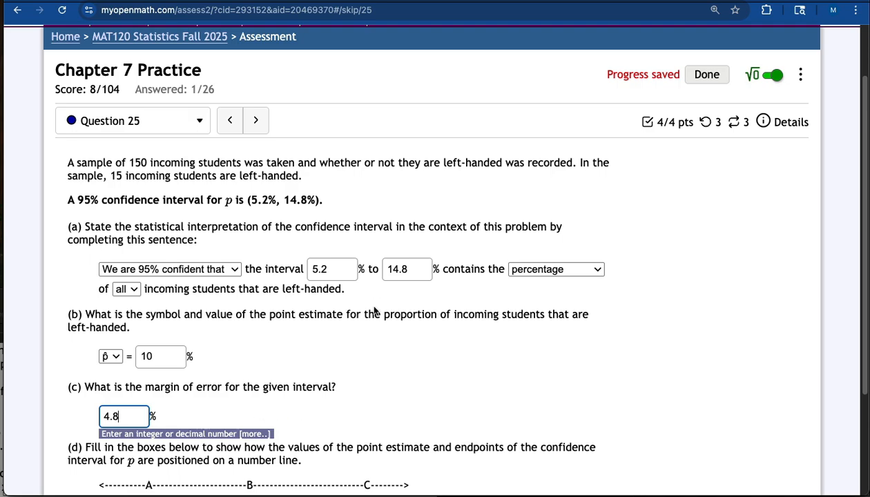
# Step: Fill the number line boxes in part (d) with A = 5.2 %, B = 10 % and C = 14.8 %
pyautogui.scroll(-1, 362, 350)
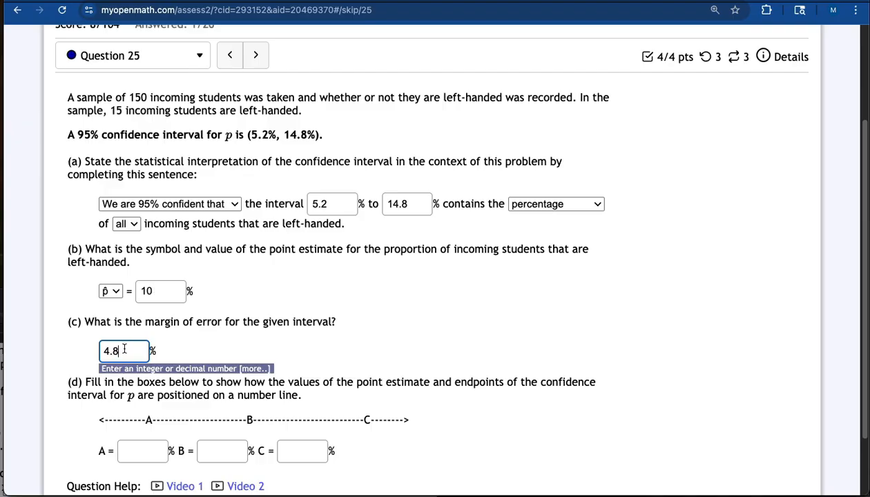
pyautogui.click(135, 450)
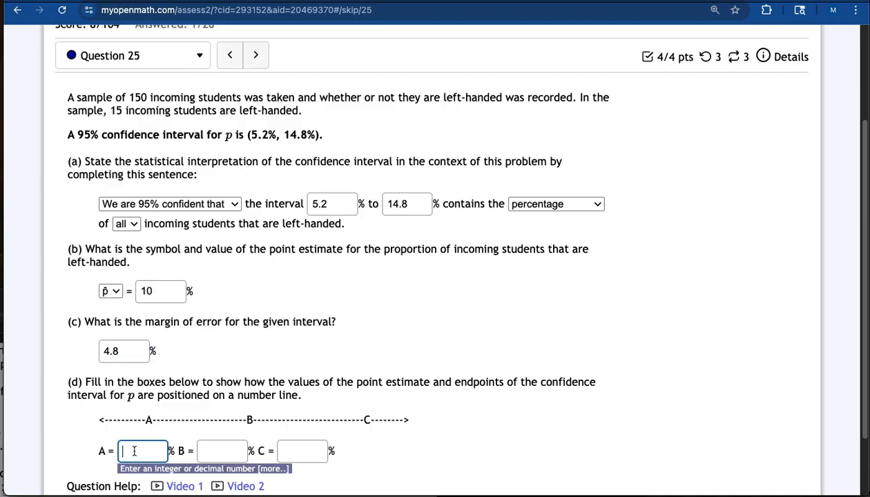
pyautogui.scroll(-2, 191, 400)
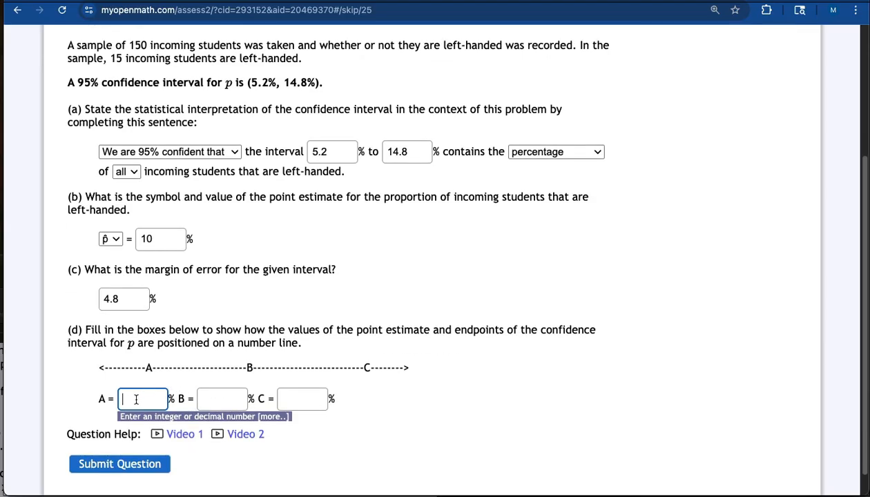
pyautogui.write('5.2')
pyautogui.click(225, 397)
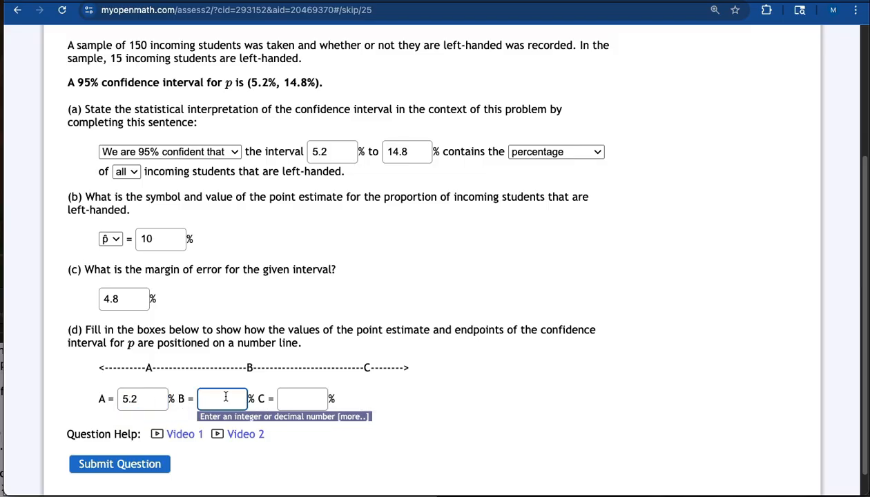
pyautogui.write('10')
pyautogui.click(301, 397)
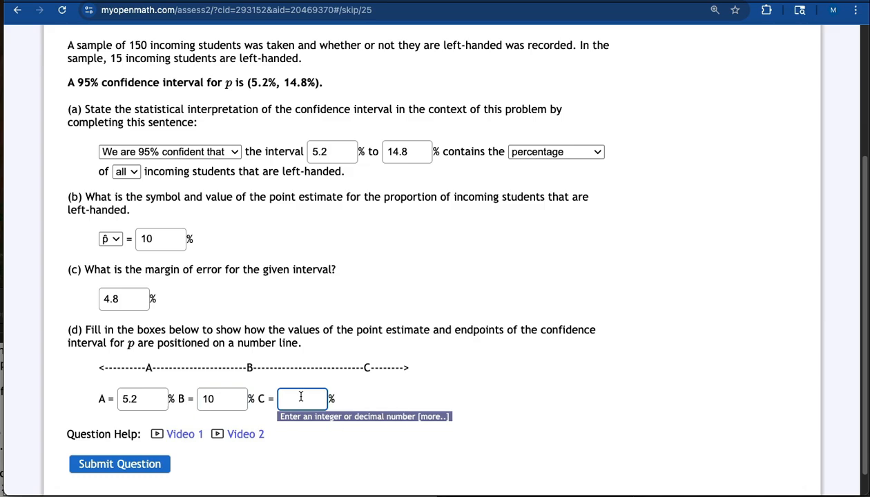
pyautogui.write('14.8')
pyautogui.click(469, 371)
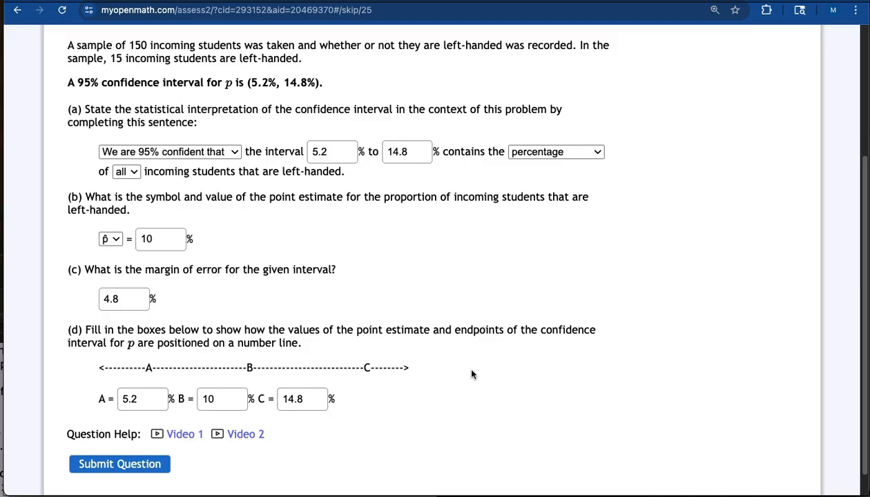
# Step: Submit the completed question and review the graded answers
pyautogui.scroll(3, 471, 374)
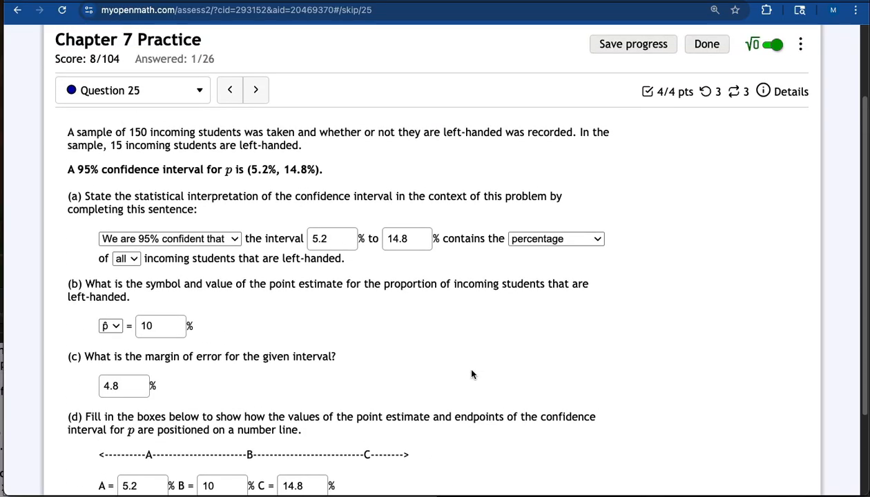
pyautogui.scroll(-3, 471, 374)
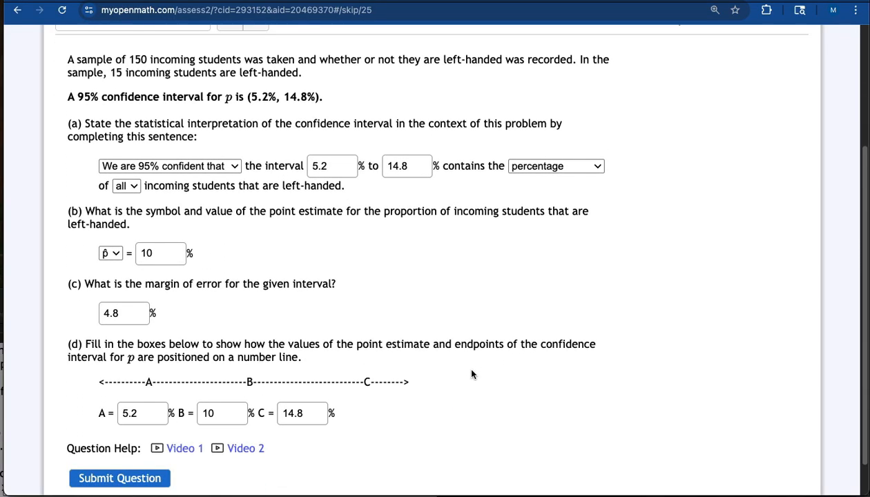
pyautogui.click(83, 477)
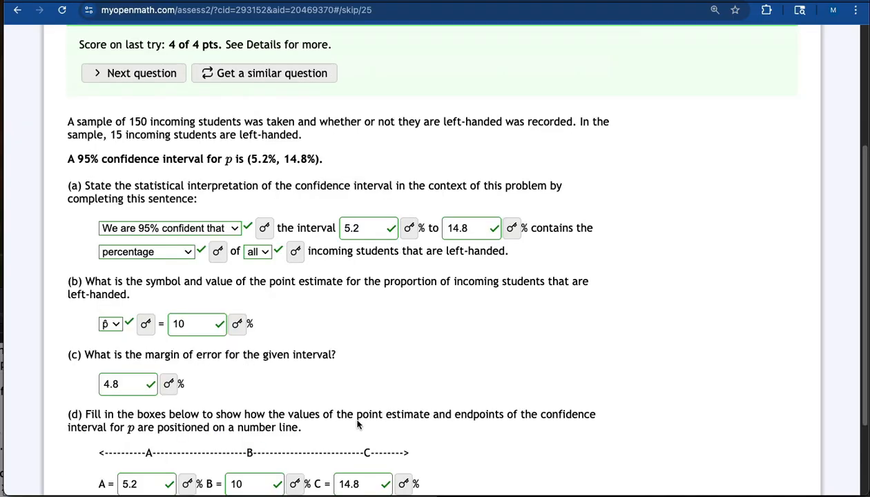
pyautogui.scroll(-4, 404, 414)
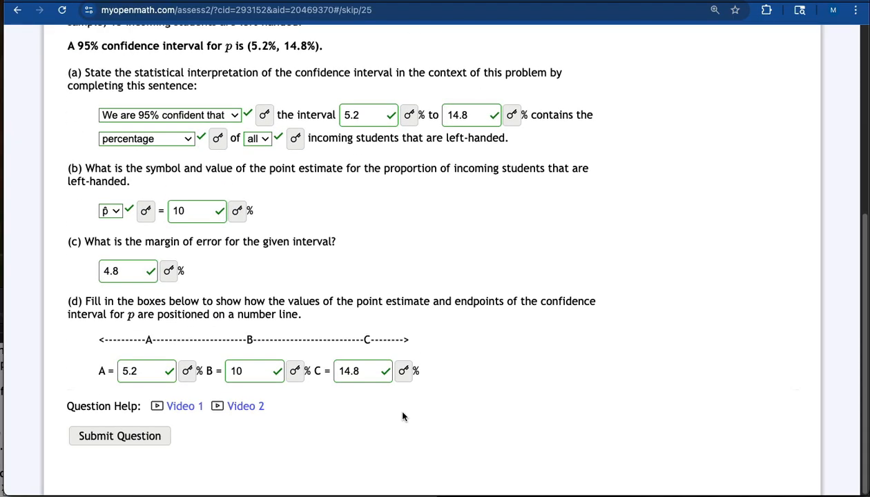
pyautogui.scroll(3, 403, 416)
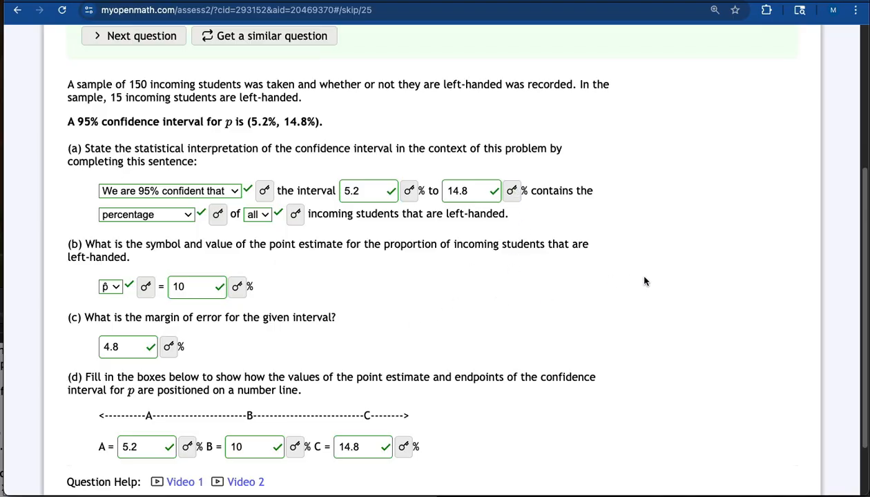
pyautogui.moveTo(863, 257); pyautogui.dragTo(856, 241)
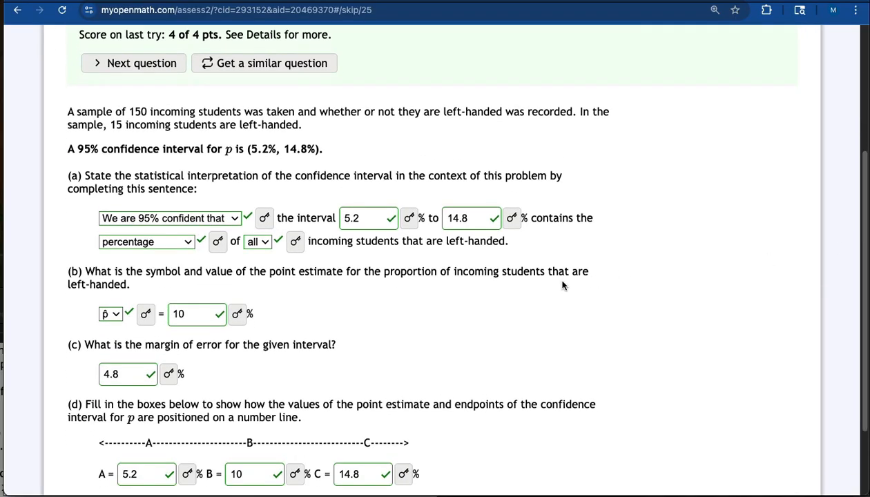